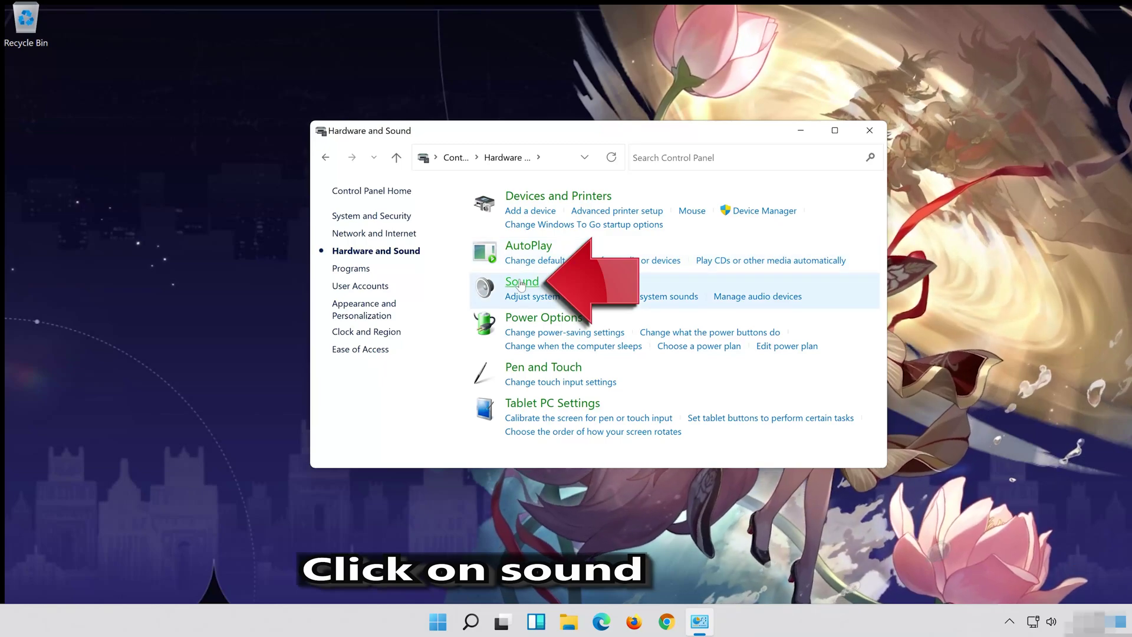
- Open the Sound settings from Hardware and Sound, move the dialog to the middle of the screen, and close the Control Panel window
{"action": "left_click", "coordinate": [521, 285]}
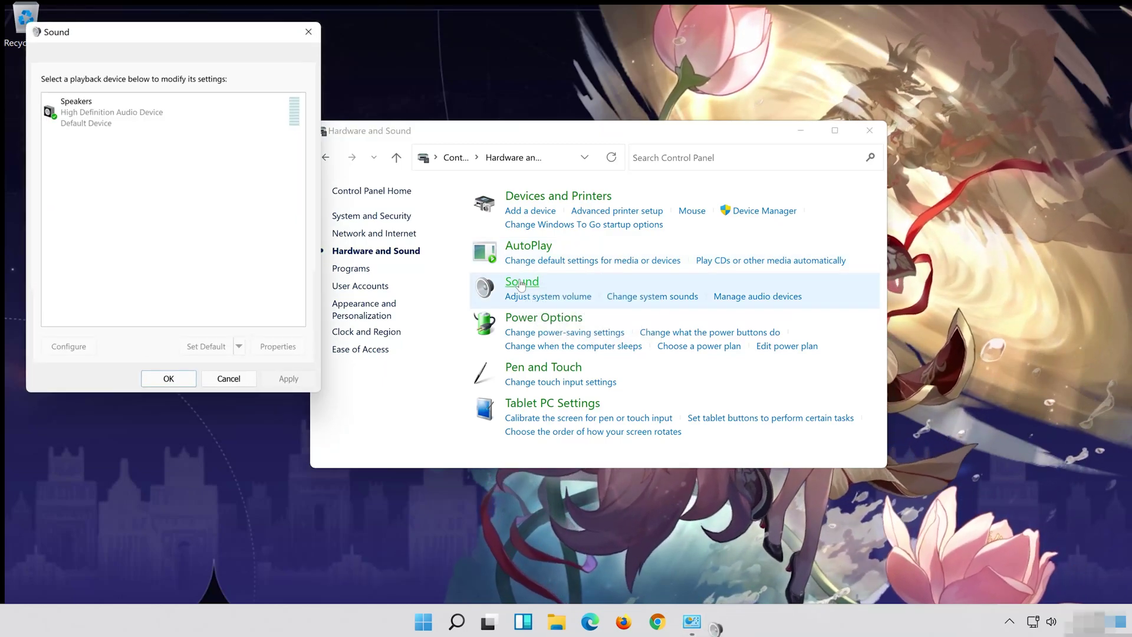
{"action": "left_click_drag", "start_coordinate": [190, 43], "coordinate": [598, 126]}
{"action": "left_click", "coordinate": [875, 127]}
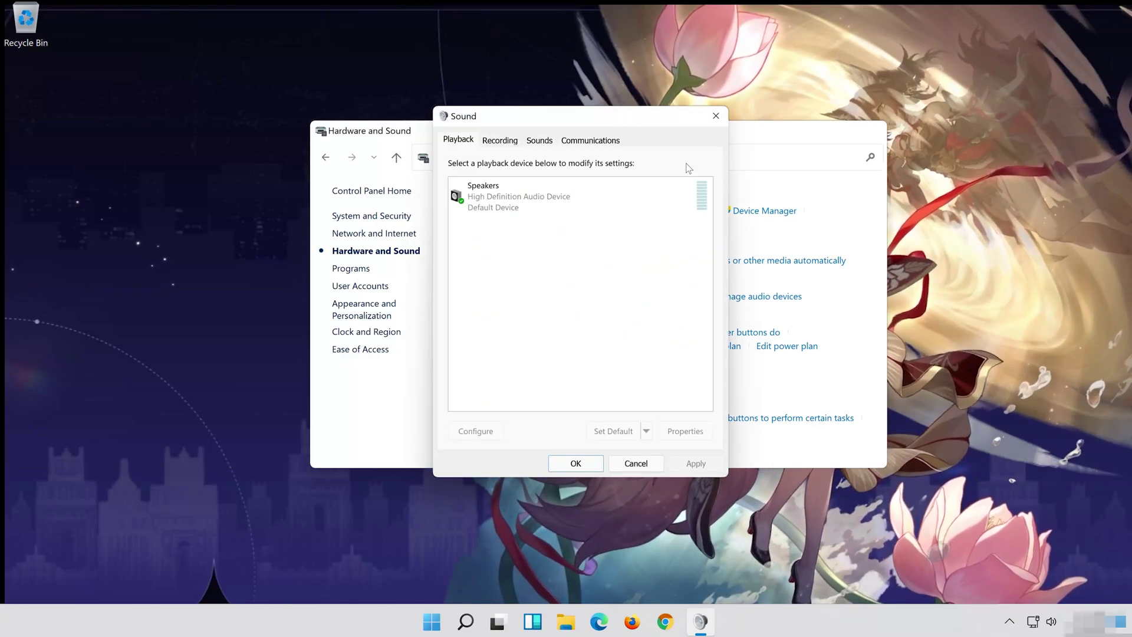
- Open the properties of the Speakers playback device and reposition the properties dialog
{"action": "left_click", "coordinate": [543, 190]}
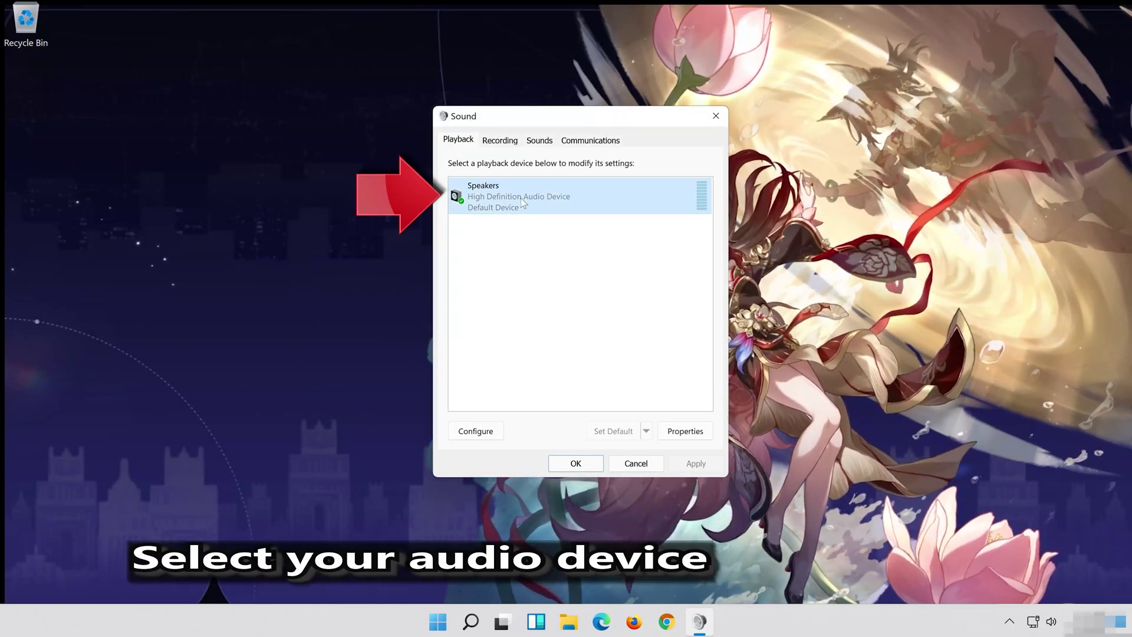
{"action": "left_click", "coordinate": [597, 206]}
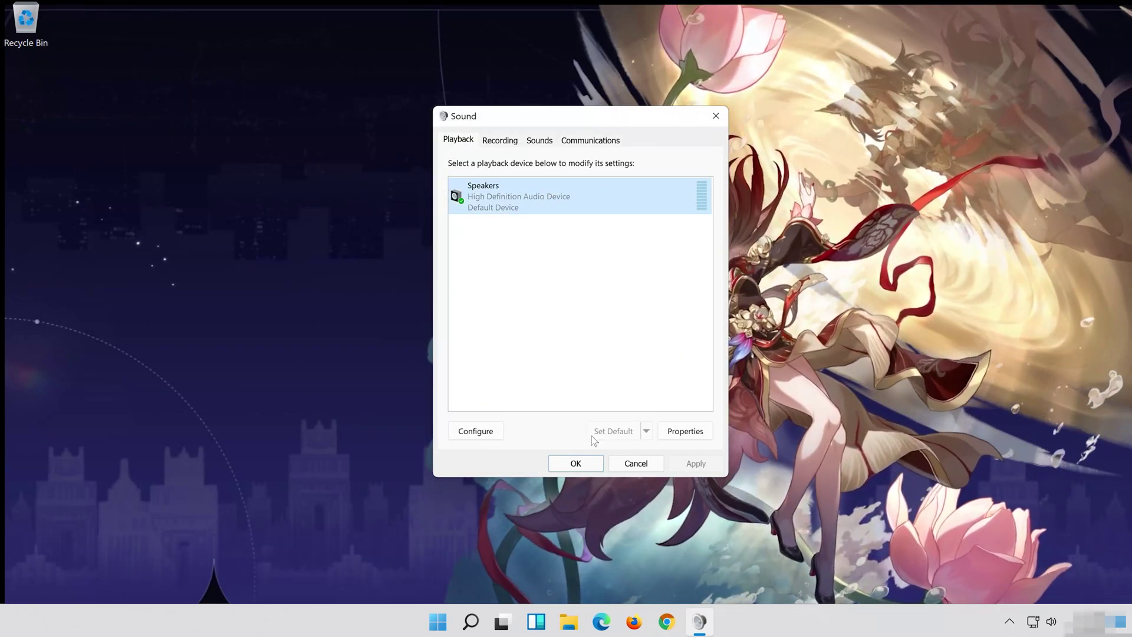
{"action": "right_click", "coordinate": [582, 188]}
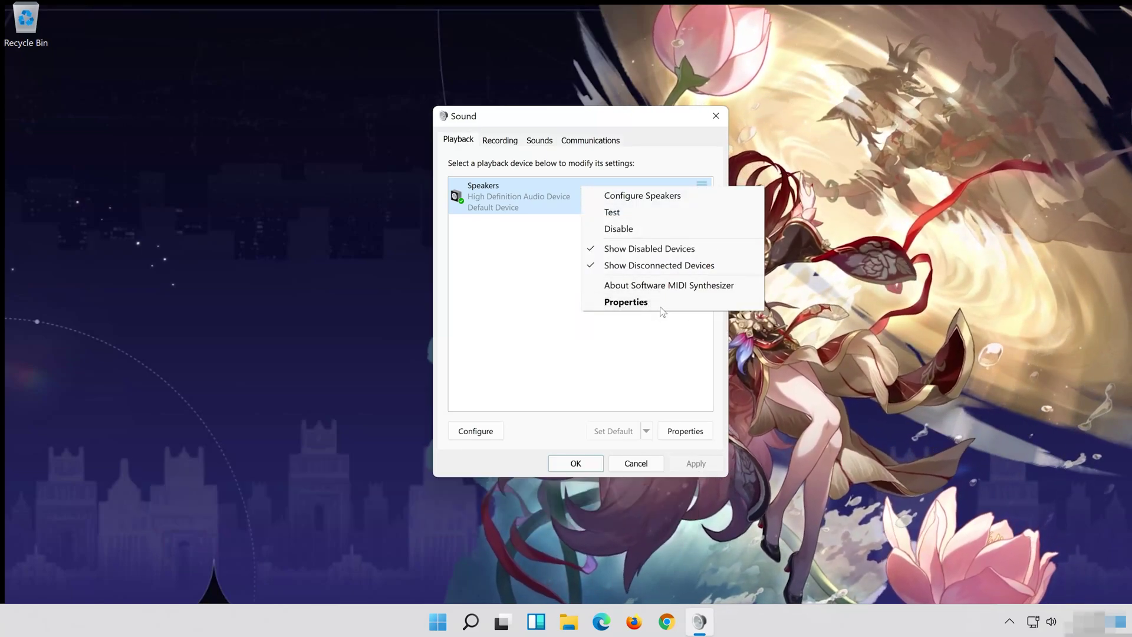
{"action": "left_click", "coordinate": [672, 306]}
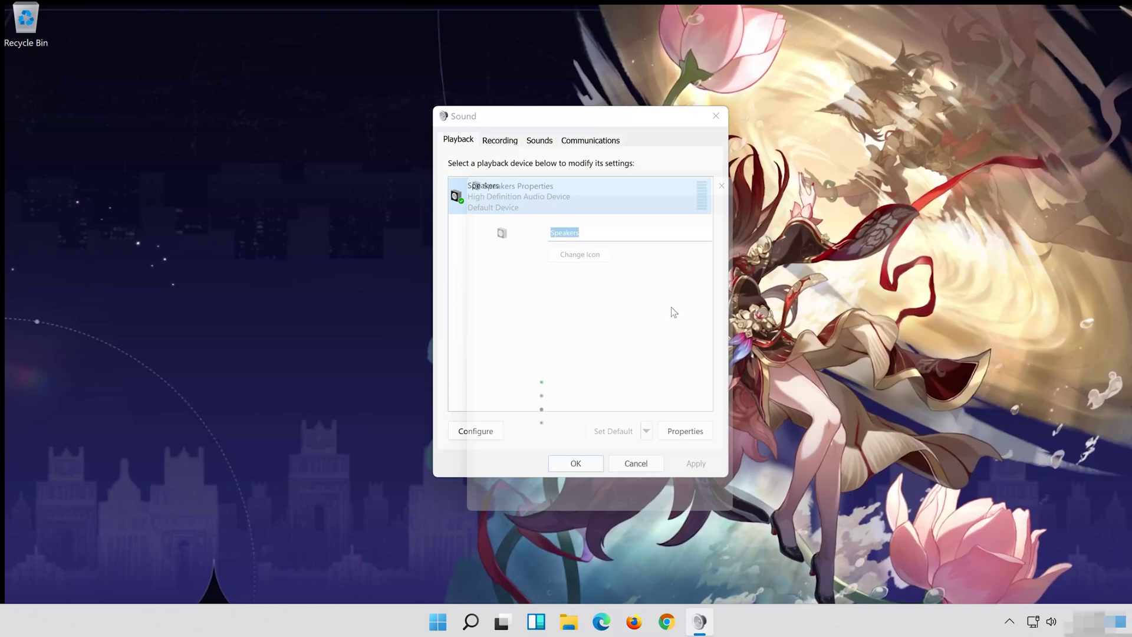
{"action": "left_click_drag", "start_coordinate": [628, 183], "coordinate": [608, 133]}
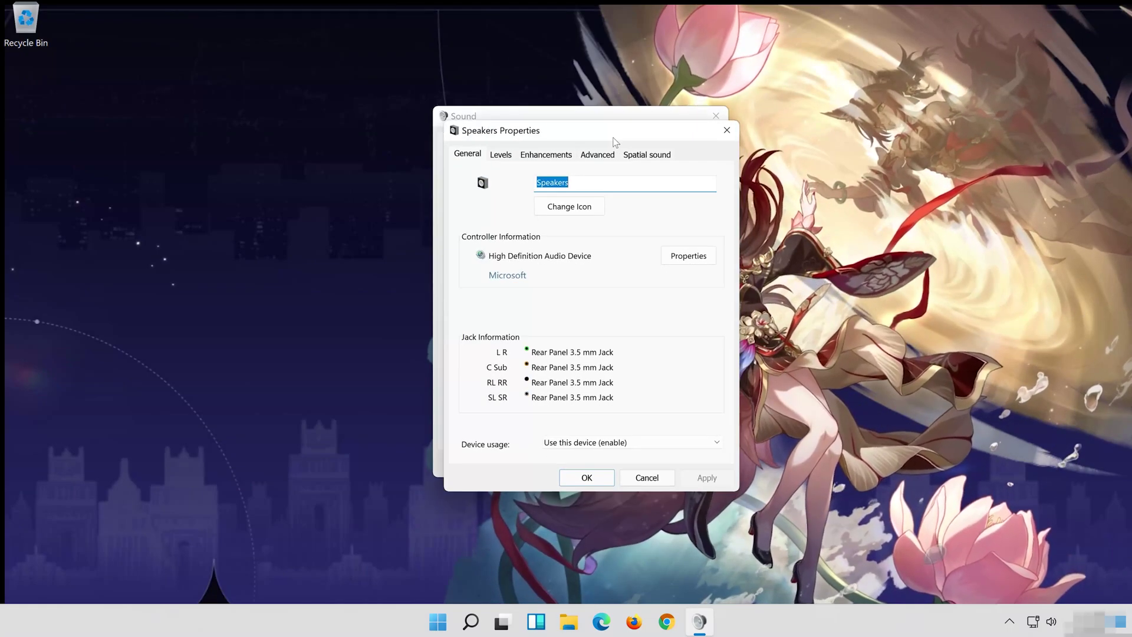
- Disable all enhancements for the speakers, apply the change, and close both sound dialogs with the settings accepted
{"action": "left_click", "coordinate": [557, 138]}
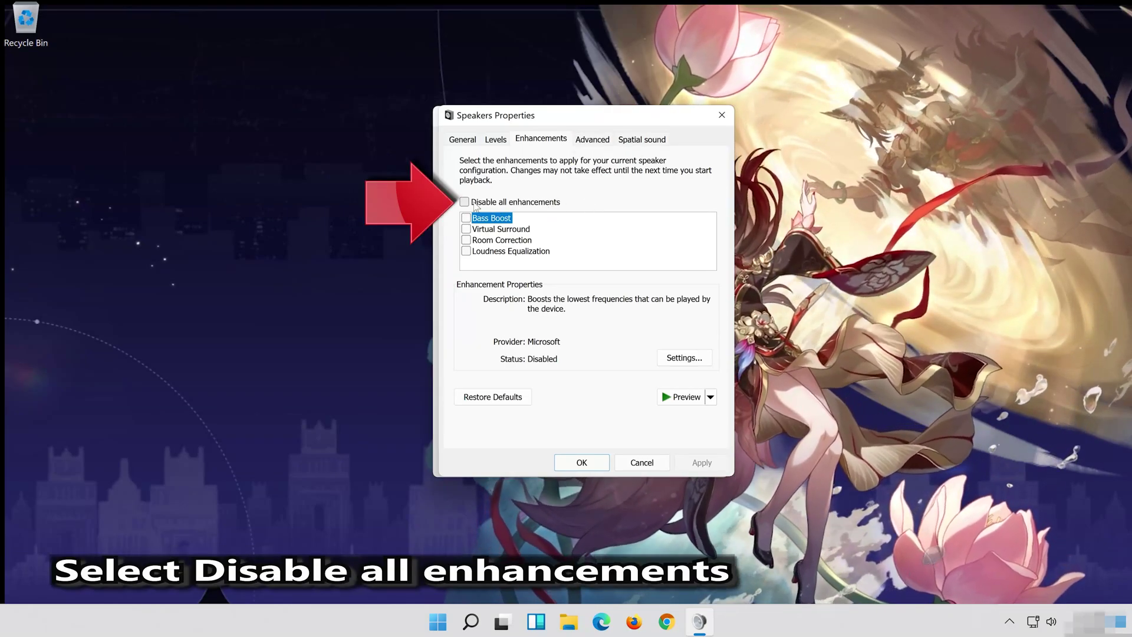
{"action": "left_click", "coordinate": [496, 206]}
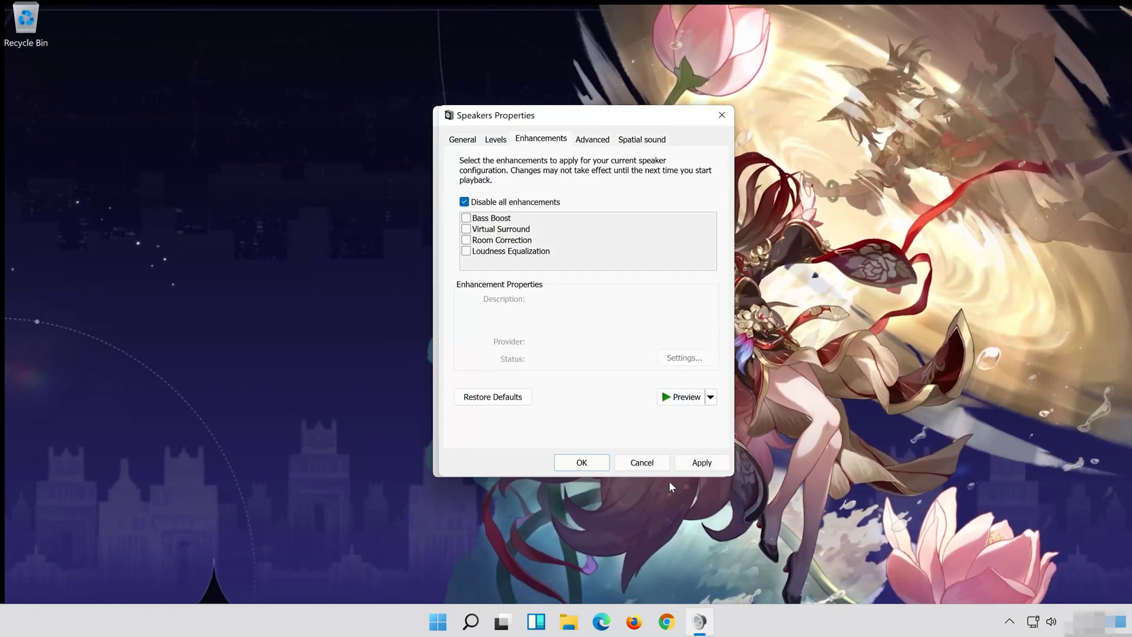
{"action": "left_click", "coordinate": [708, 464]}
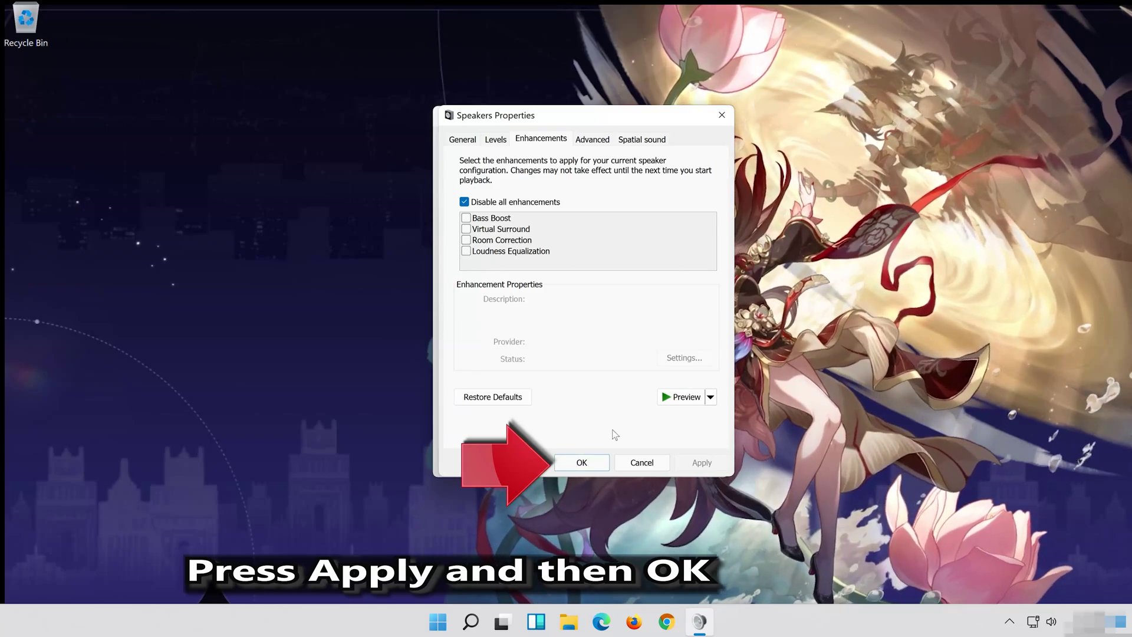
{"action": "left_click", "coordinate": [606, 462]}
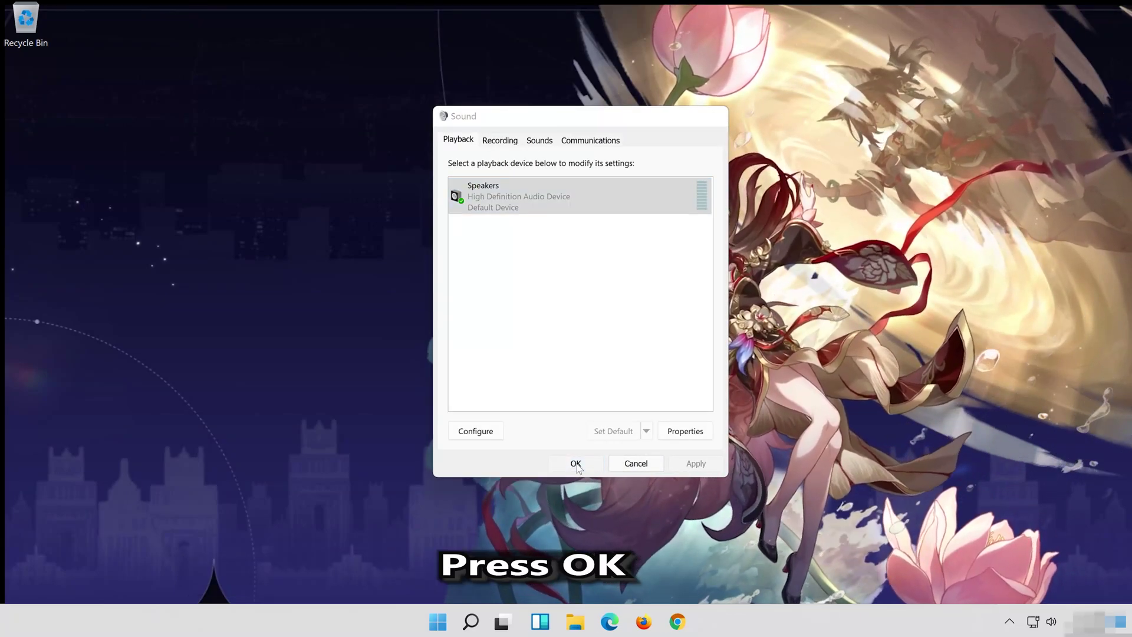
{"action": "left_click", "coordinate": [576, 463]}
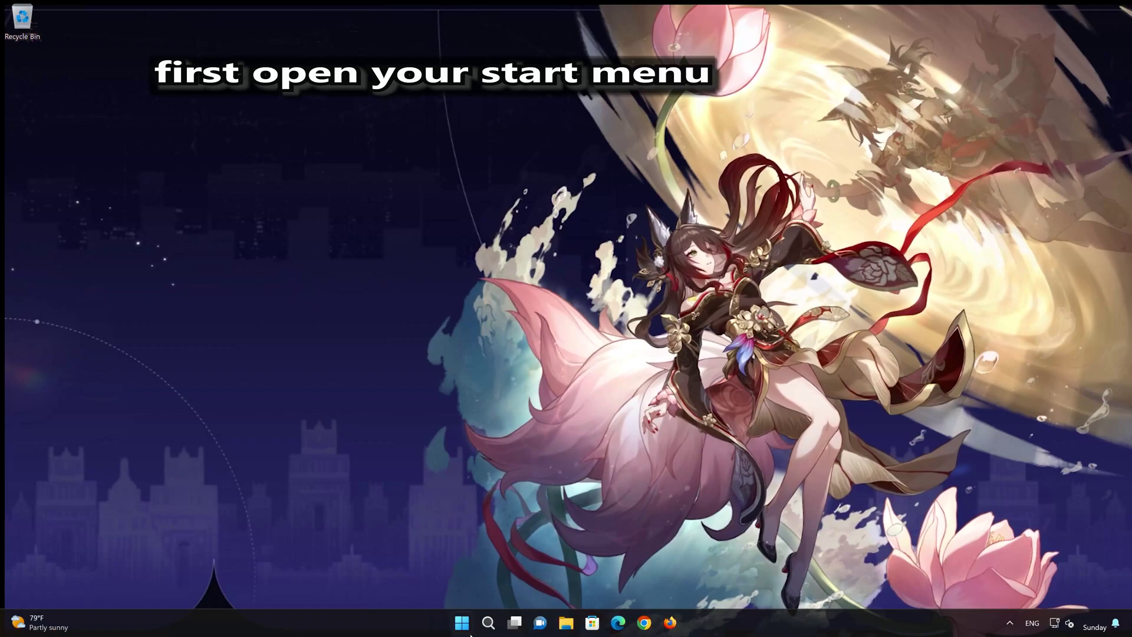
- Open Windows Settings and go to the Other troubleshooters page under System > Troubleshoot
{"action": "left_click", "coordinate": [471, 617]}
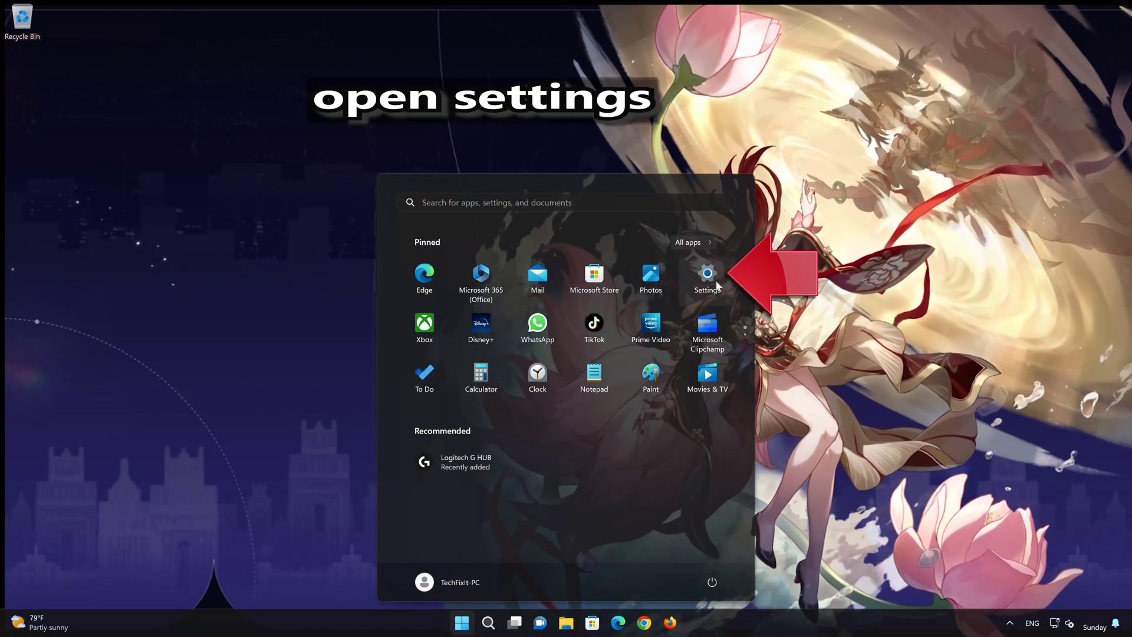
{"action": "left_click", "coordinate": [707, 277]}
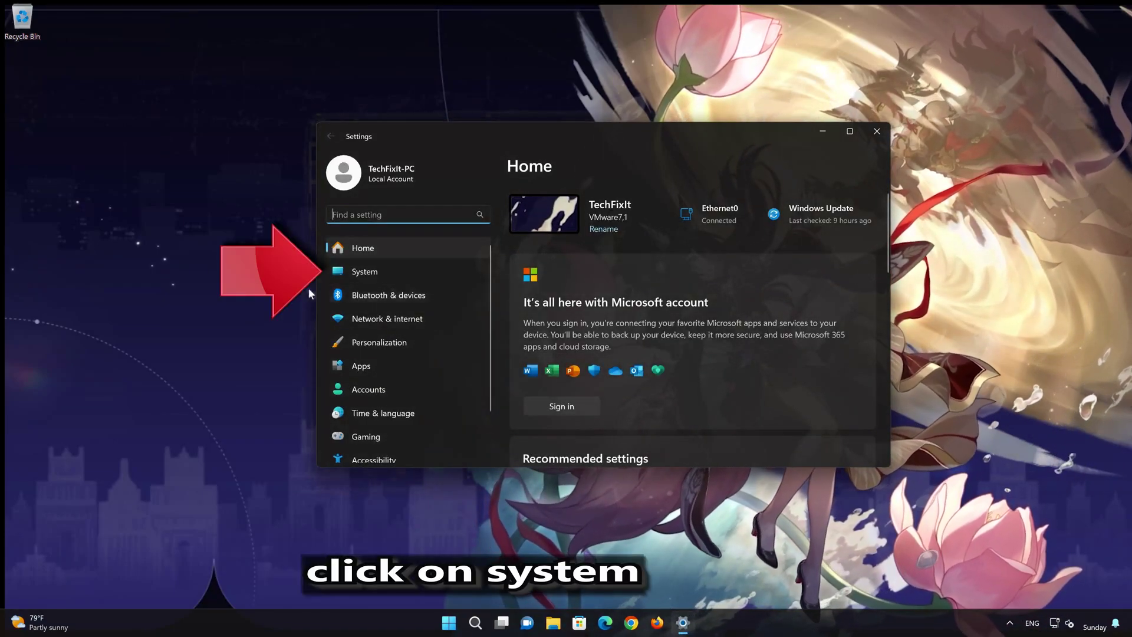
{"action": "left_click", "coordinate": [401, 271]}
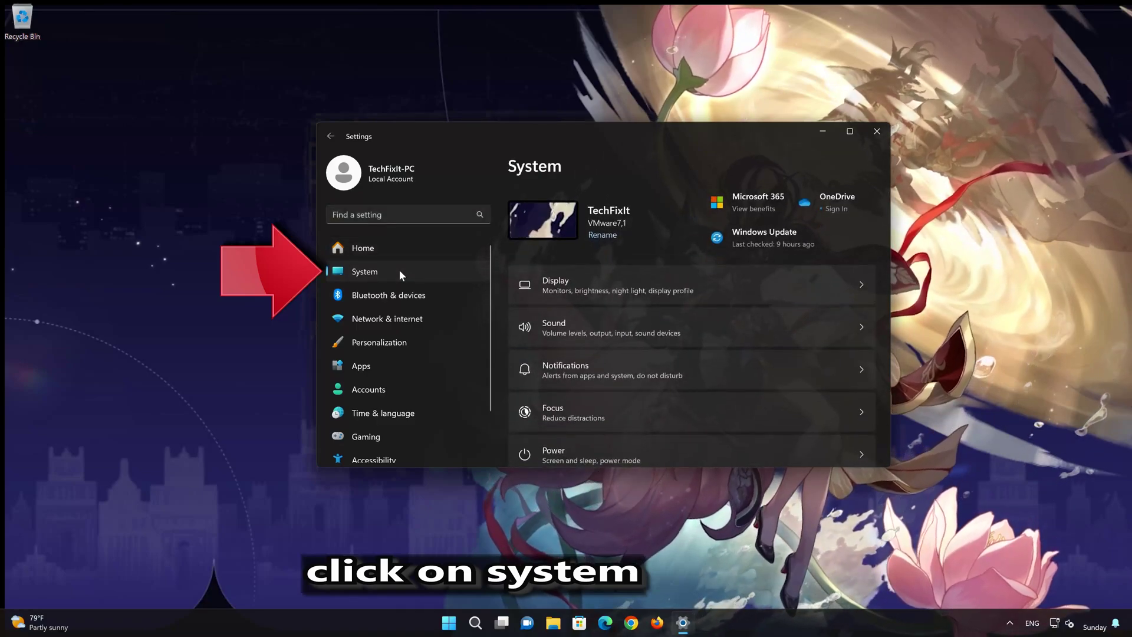
{"action": "scroll", "coordinate": [671, 348], "scroll_direction": "down", "scroll_amount": 2}
{"action": "scroll", "coordinate": [671, 353], "scroll_direction": "down", "scroll_amount": 4}
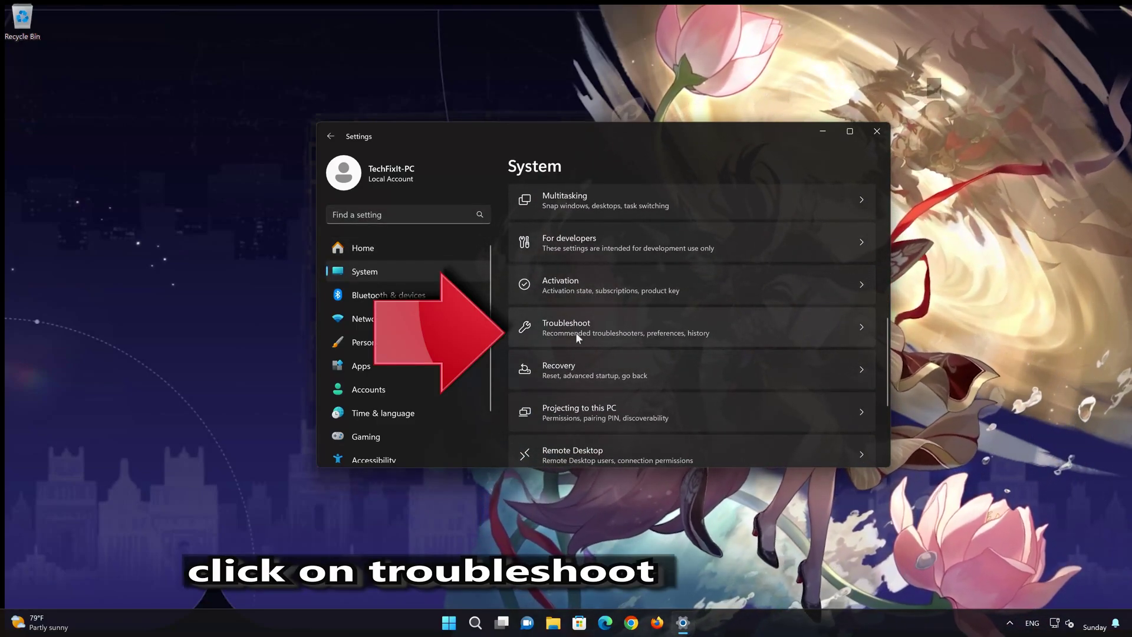
{"action": "scroll", "coordinate": [645, 332], "scroll_direction": "down", "scroll_amount": 1}
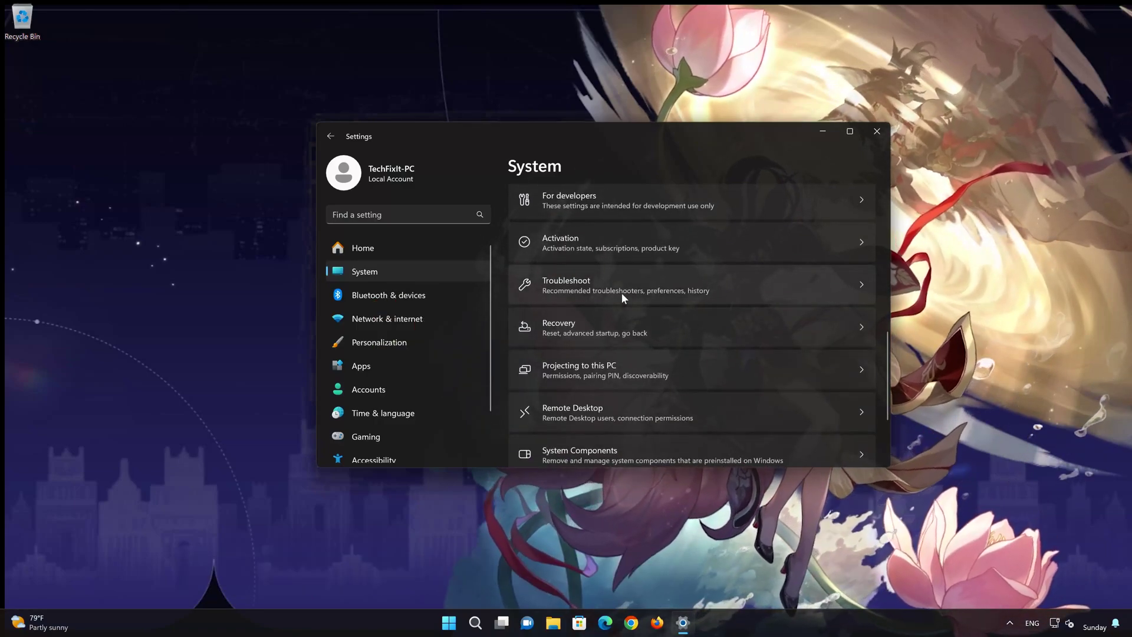
{"action": "left_click", "coordinate": [622, 294]}
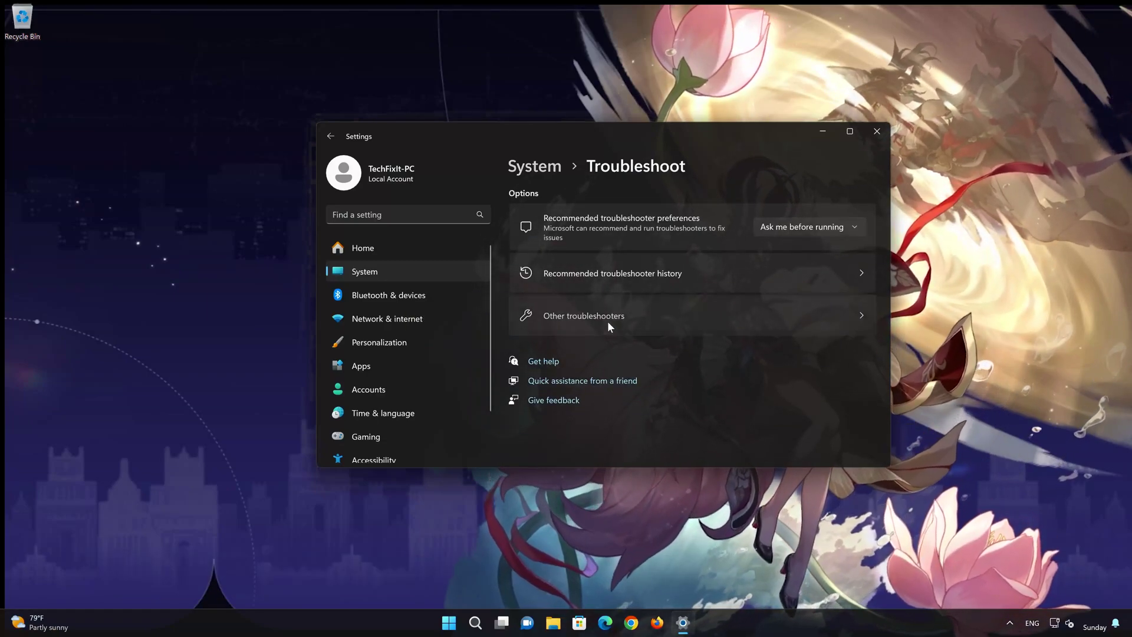
{"action": "left_click", "coordinate": [609, 324]}
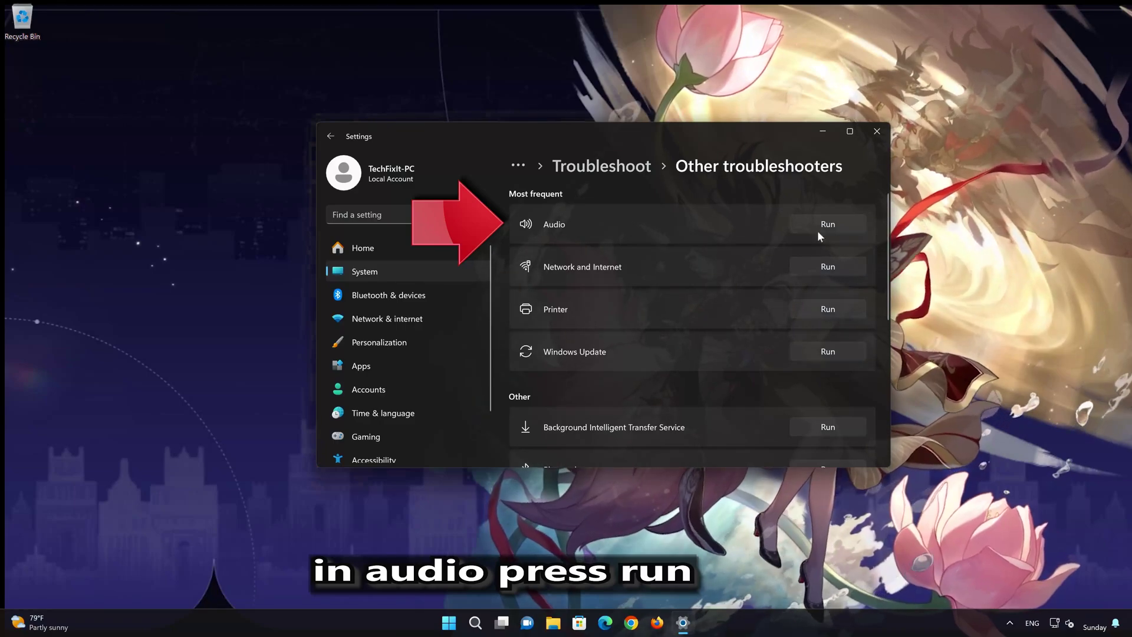
- Run the Audio troubleshooter, consent to the automated diagnostics, and allow it to restart the audio services
{"action": "left_click", "coordinate": [828, 224]}
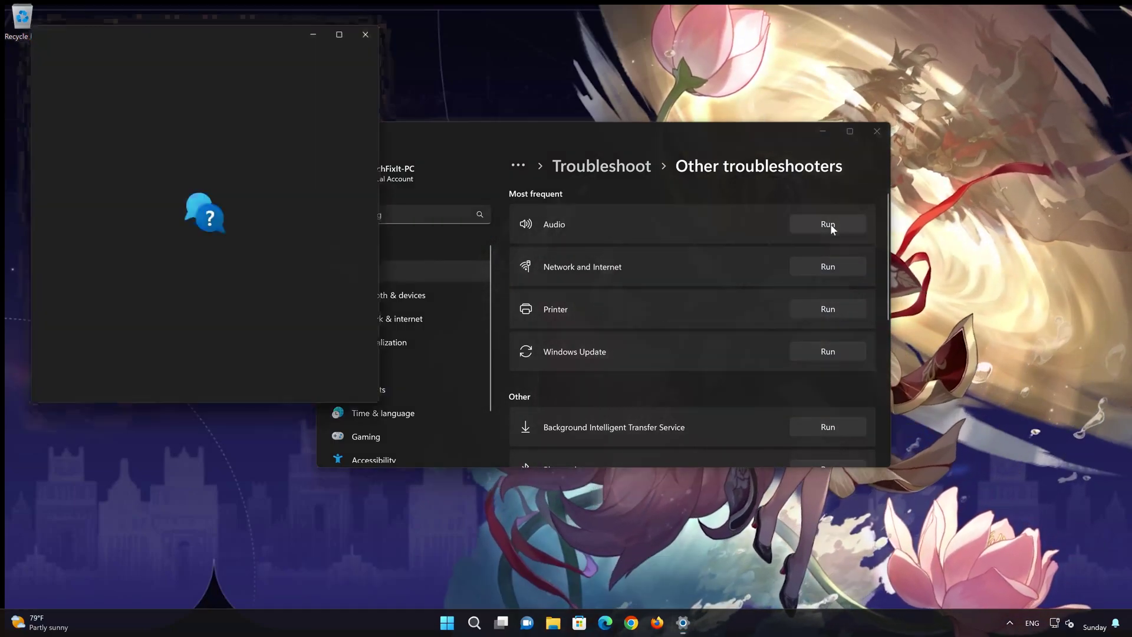
{"action": "left_click_drag", "start_coordinate": [293, 43], "coordinate": [626, 102]}
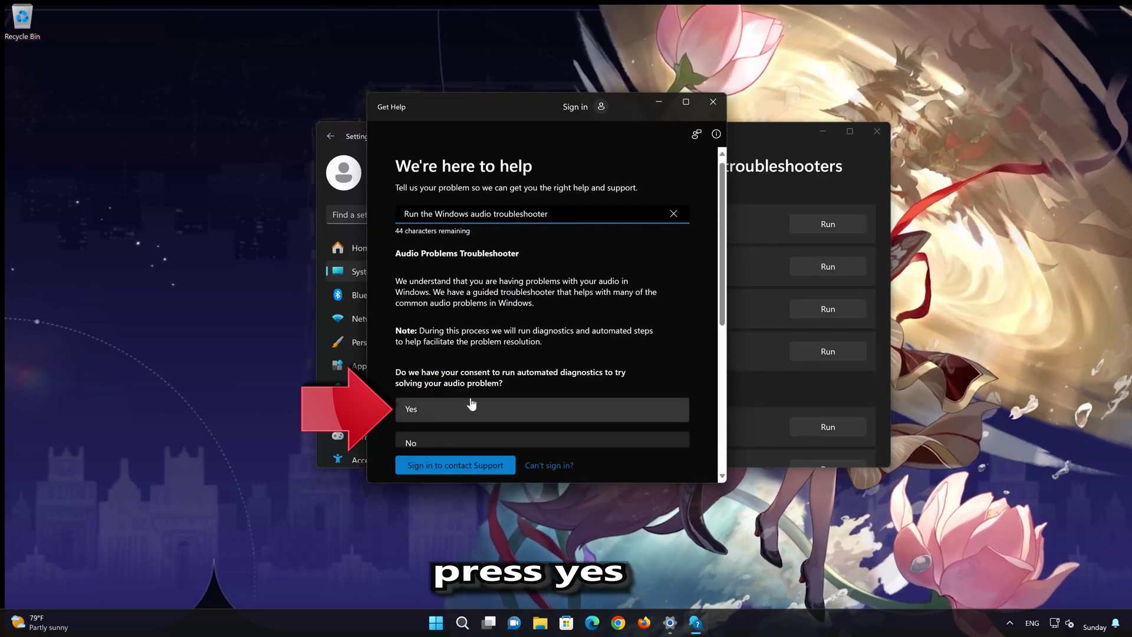
{"action": "left_click", "coordinate": [473, 418]}
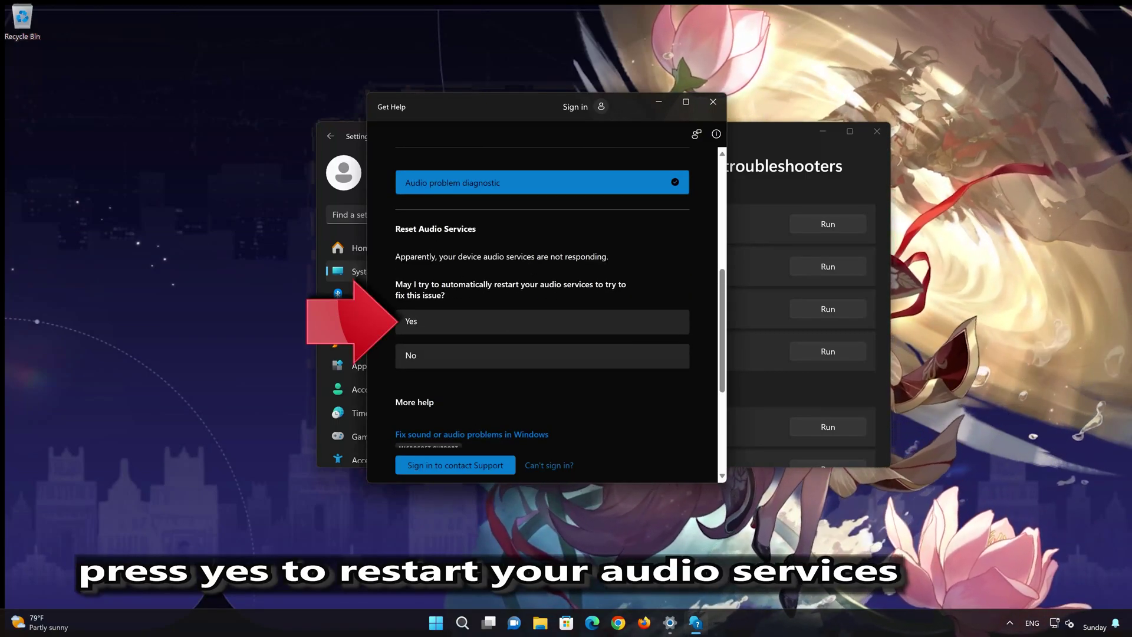
{"action": "left_click", "coordinate": [467, 327]}
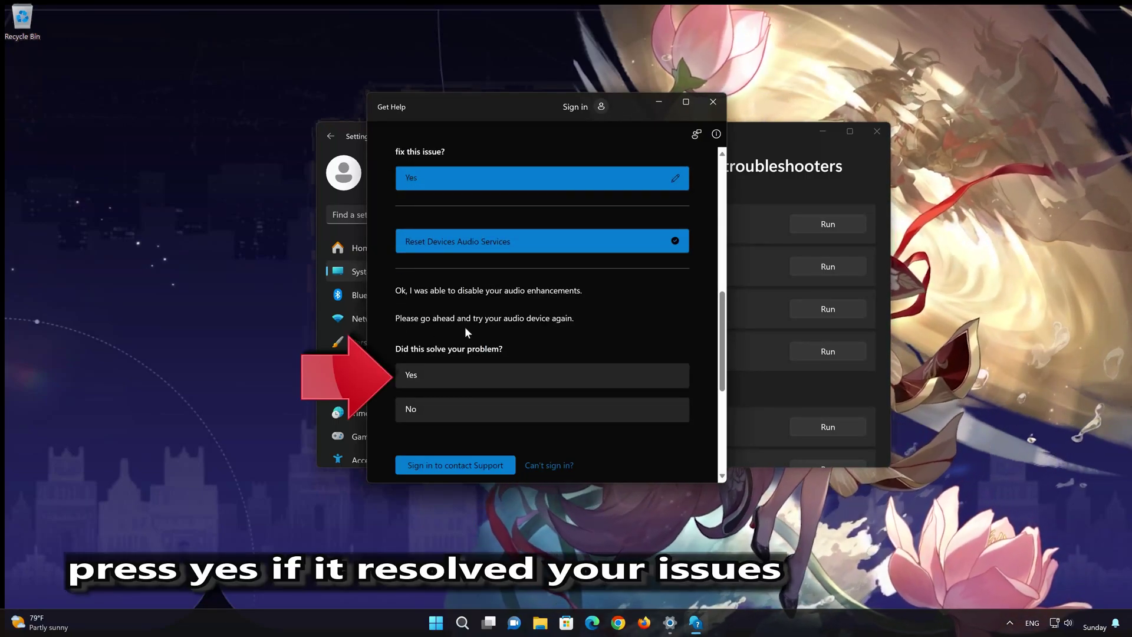
- Answer Yes to whether the audio problem was solved, then close Get Help and Settings
{"action": "left_click", "coordinate": [488, 378]}
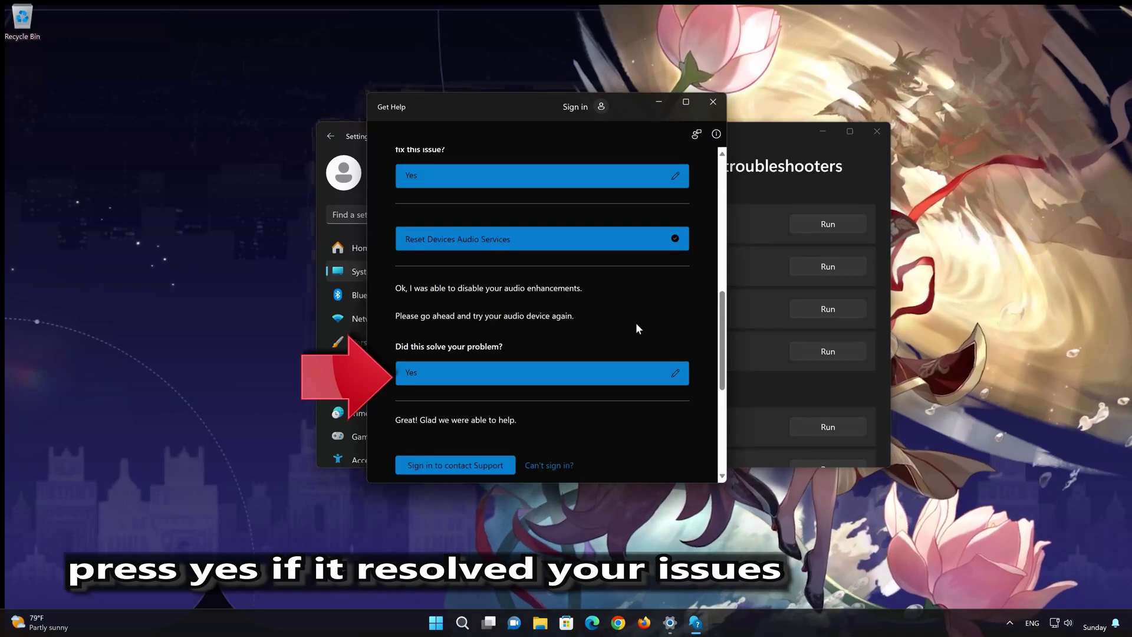
{"action": "left_click", "coordinate": [714, 102]}
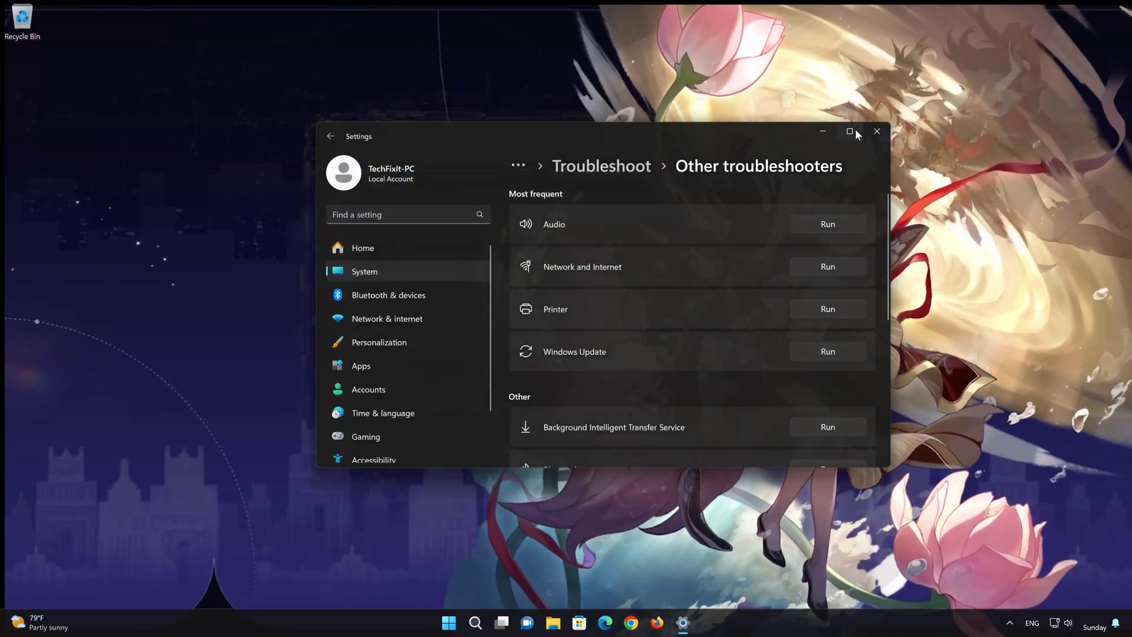
{"action": "left_click", "coordinate": [871, 132]}
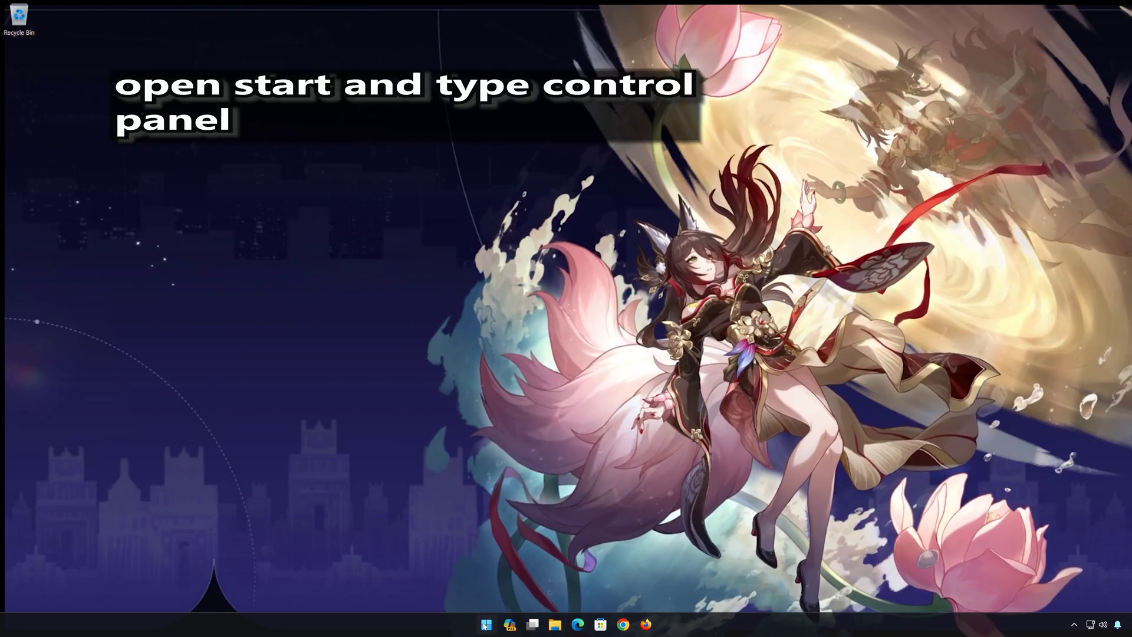
- Search the Start menu for "control panel" and open Control Panel
{"action": "left_click", "coordinate": [485, 624]}
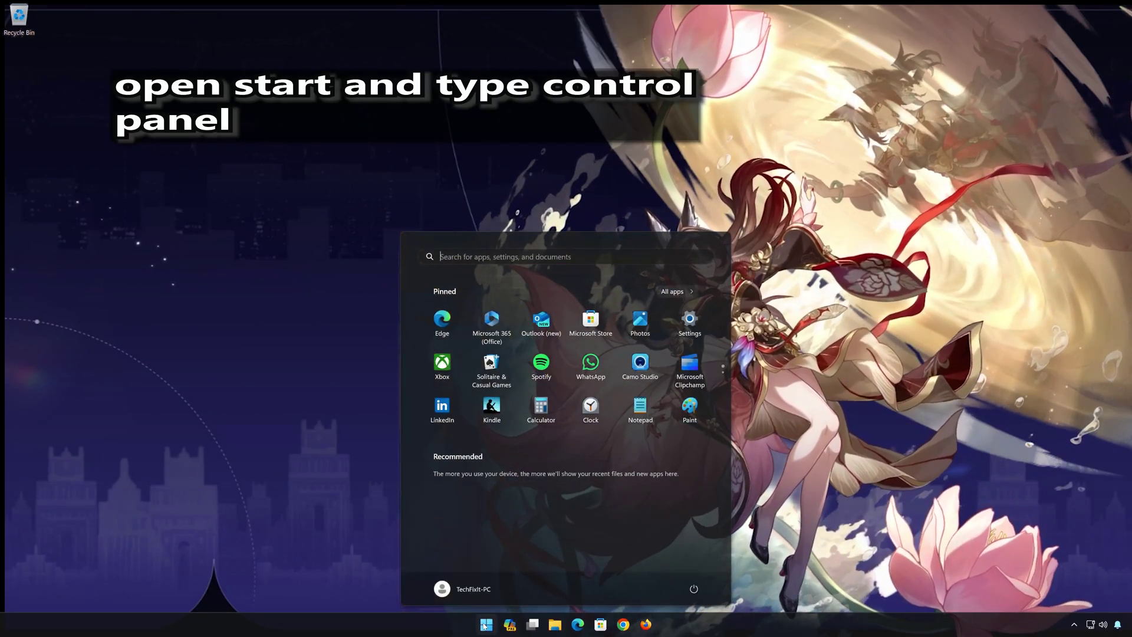
{"action": "type", "text": "contro"}
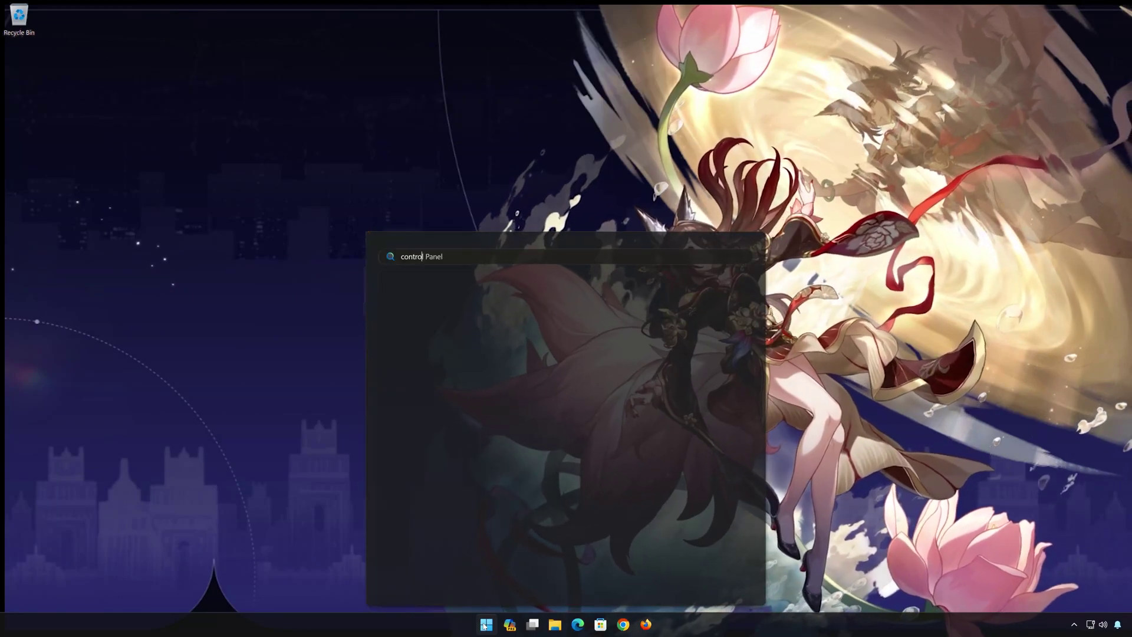
{"action": "type", "text": "l panel"}
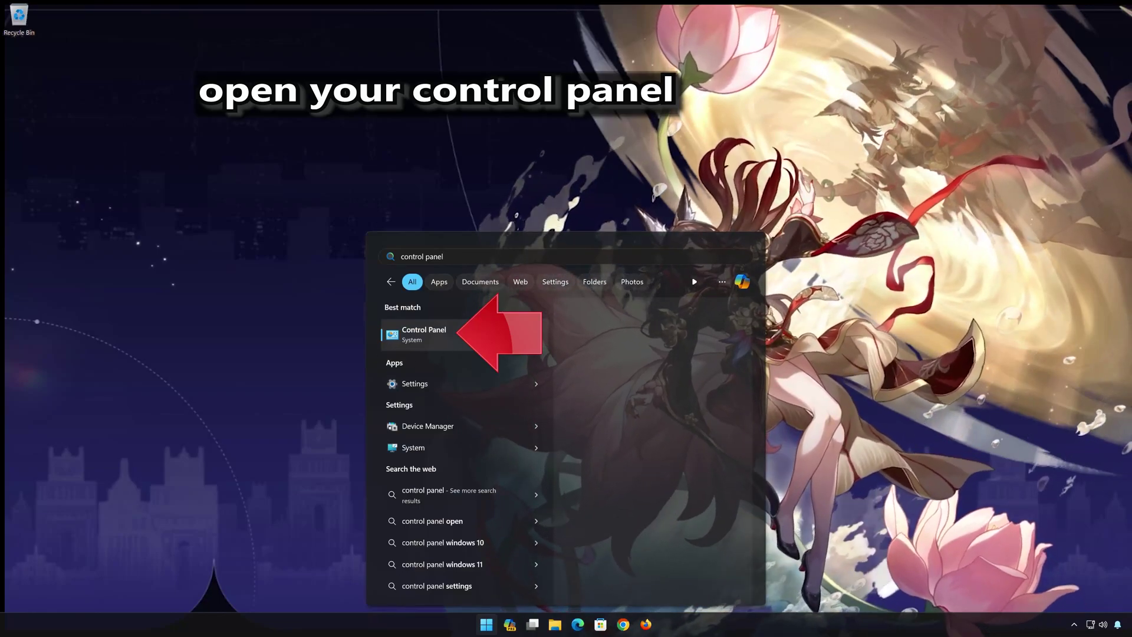
{"action": "left_click", "coordinate": [476, 336]}
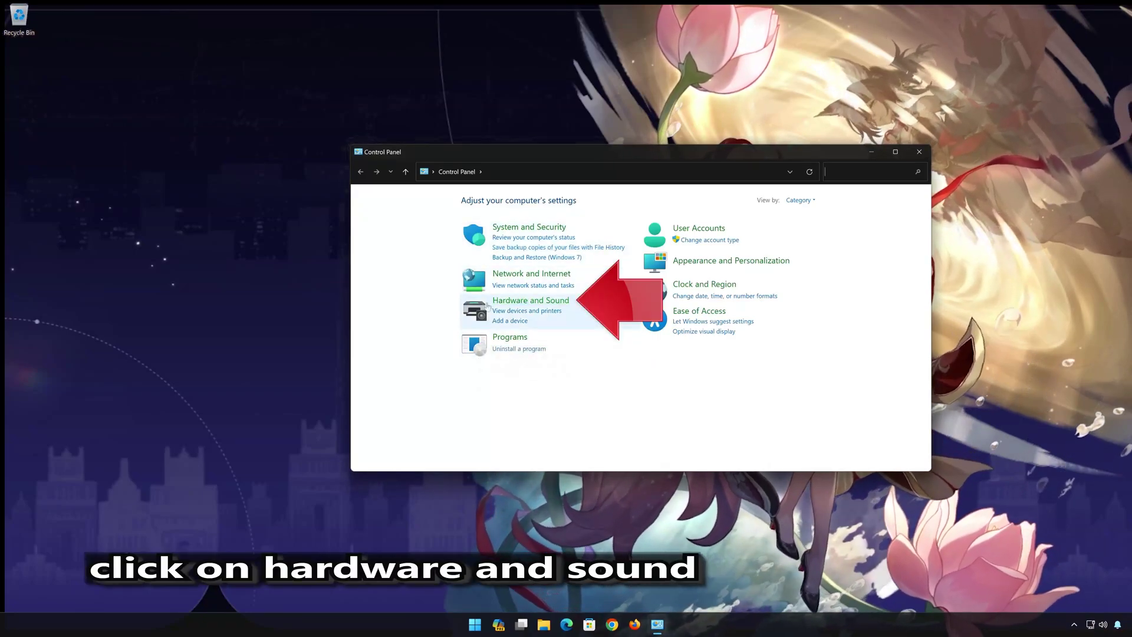
- Open the Sound settings under Hardware and Sound, move the dialog toward the screen center, and close the Control Panel window
{"action": "left_click", "coordinate": [536, 302]}
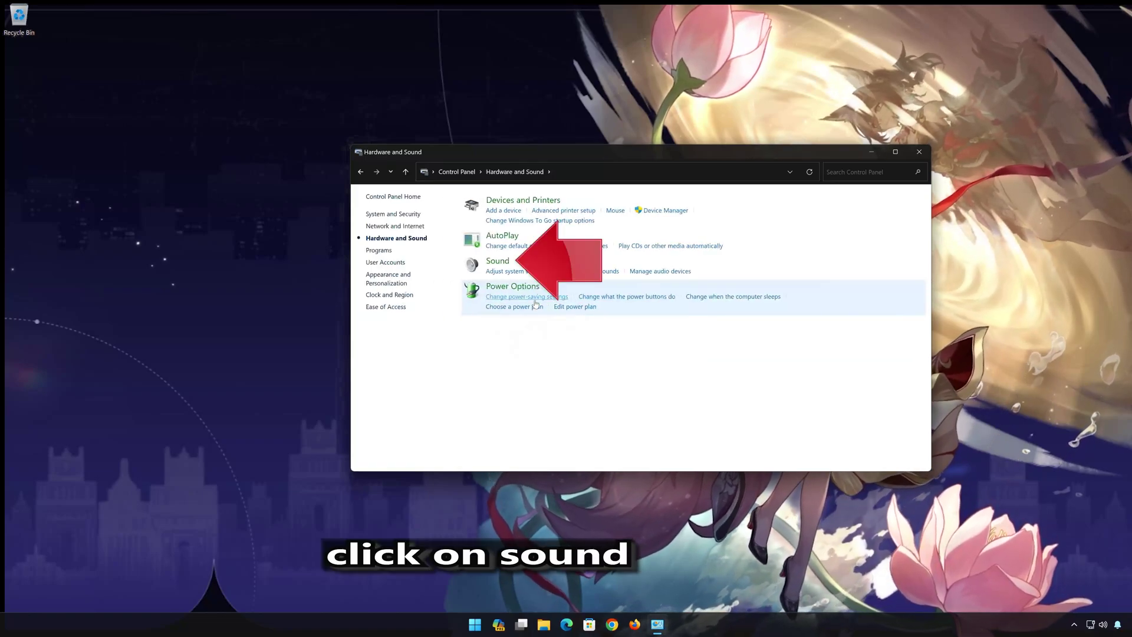
{"action": "left_click", "coordinate": [491, 265]}
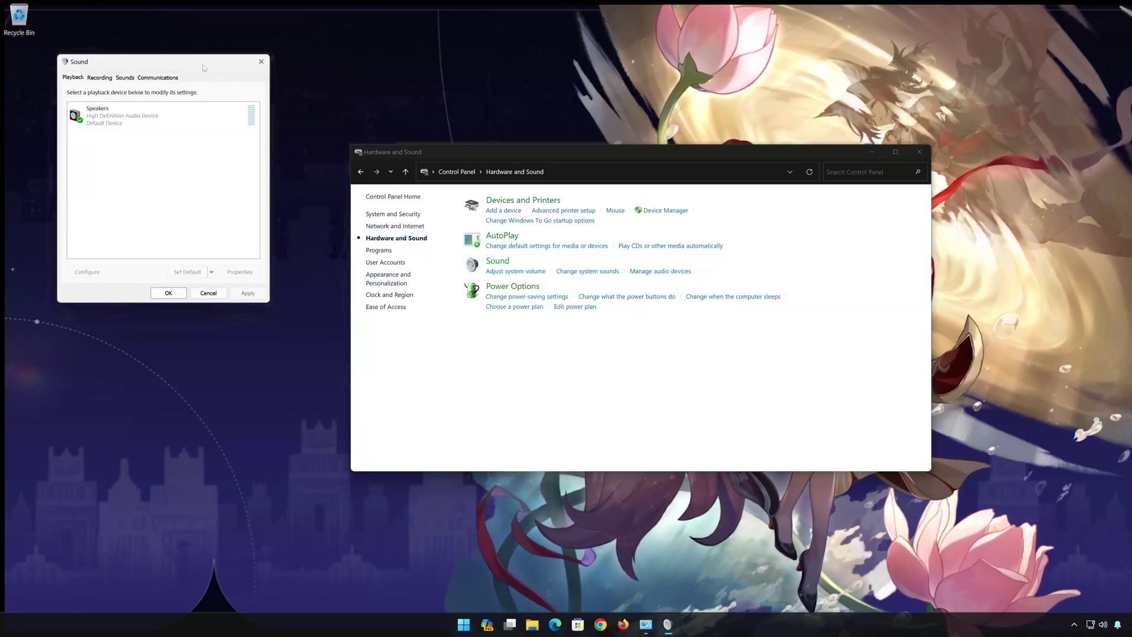
{"action": "left_click_drag", "start_coordinate": [204, 68], "coordinate": [673, 173]}
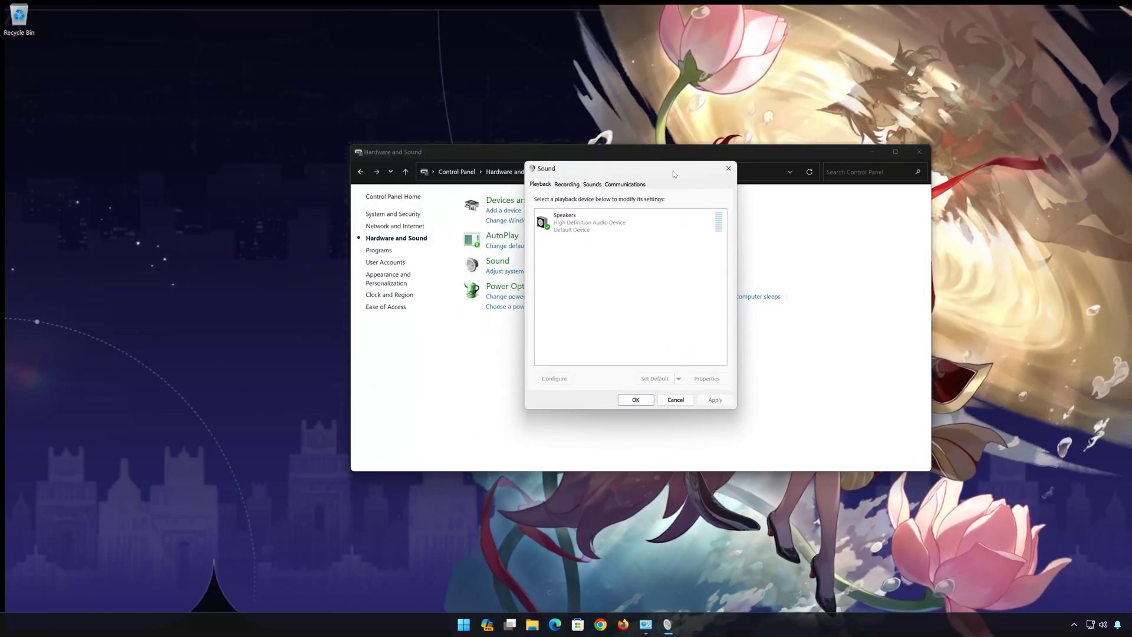
{"action": "left_click", "coordinate": [919, 153]}
- Set the Speakers' default format to 16 bit, 44100 Hz (CD Quality), apply it, and close the Sound dialog
{"action": "left_click", "coordinate": [590, 223]}
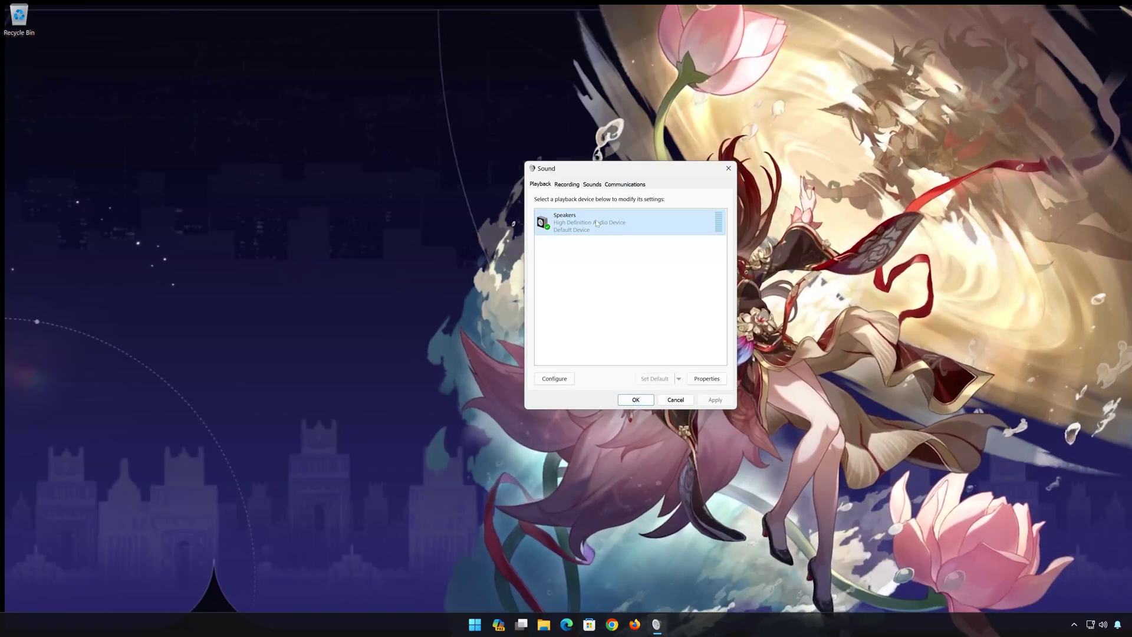
{"action": "right_click", "coordinate": [597, 224]}
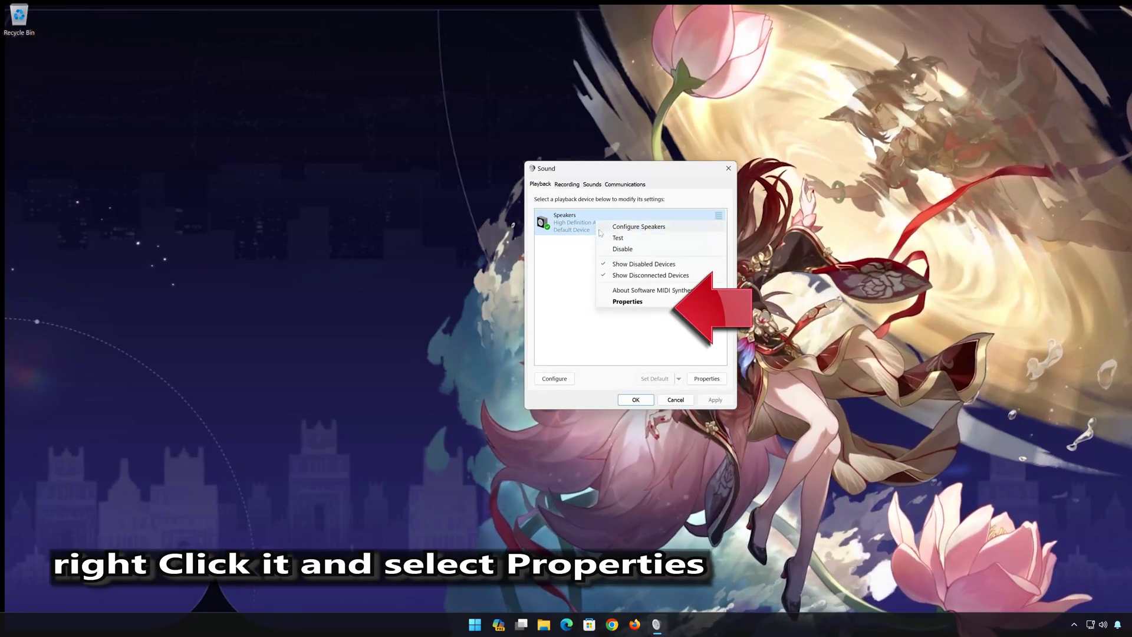
{"action": "left_click", "coordinate": [628, 302]}
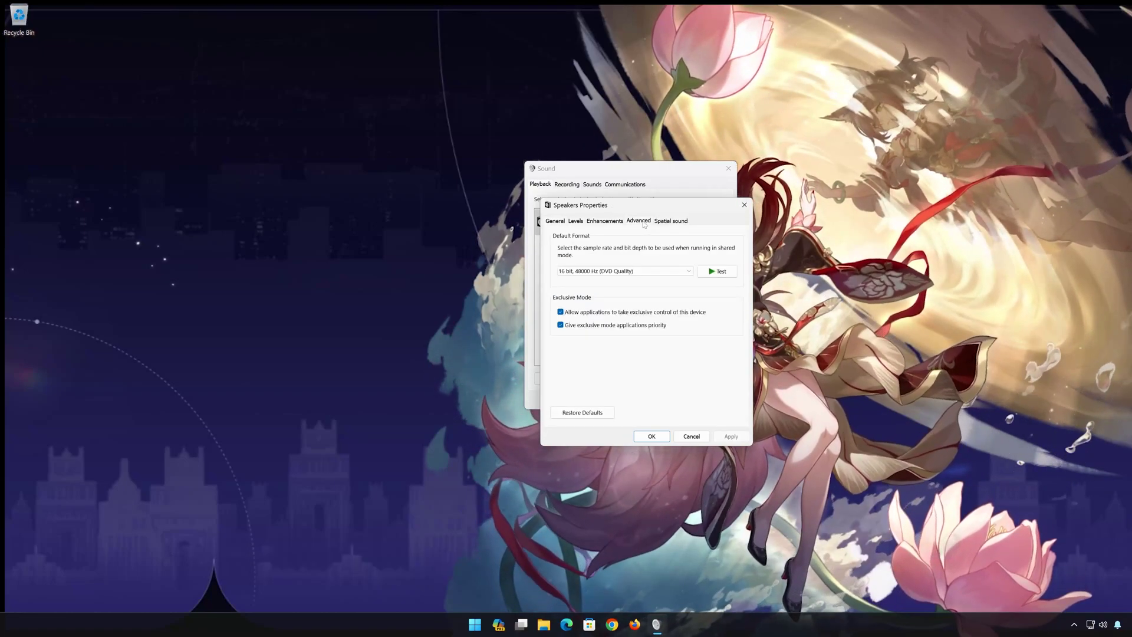
{"action": "left_click", "coordinate": [611, 272]}
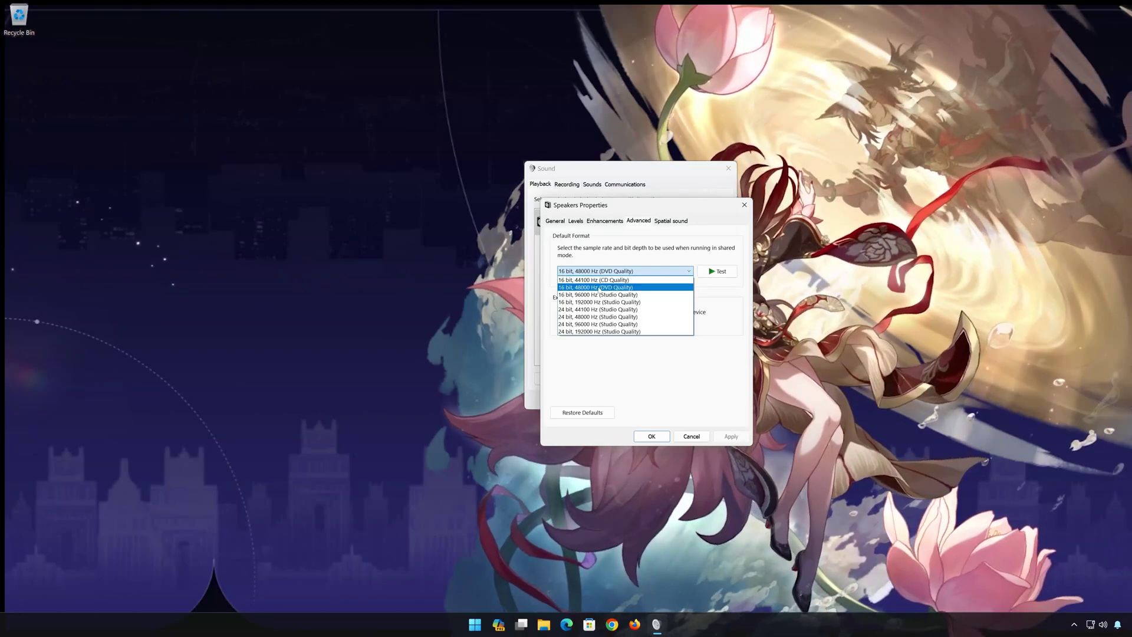
{"action": "left_click", "coordinate": [627, 280]}
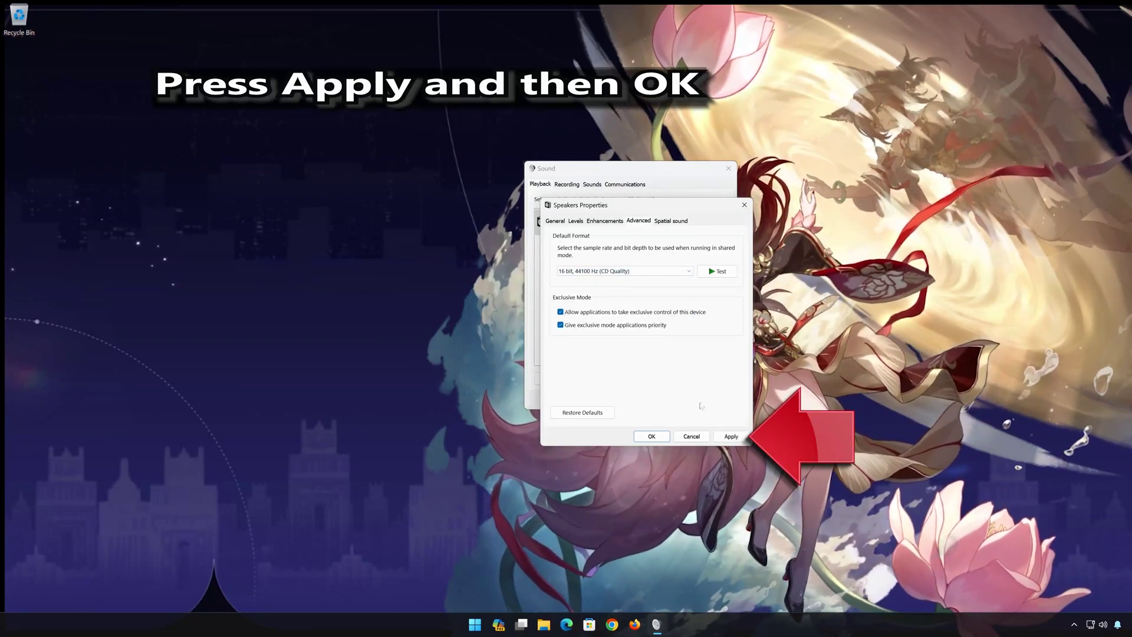
{"action": "left_click", "coordinate": [734, 436]}
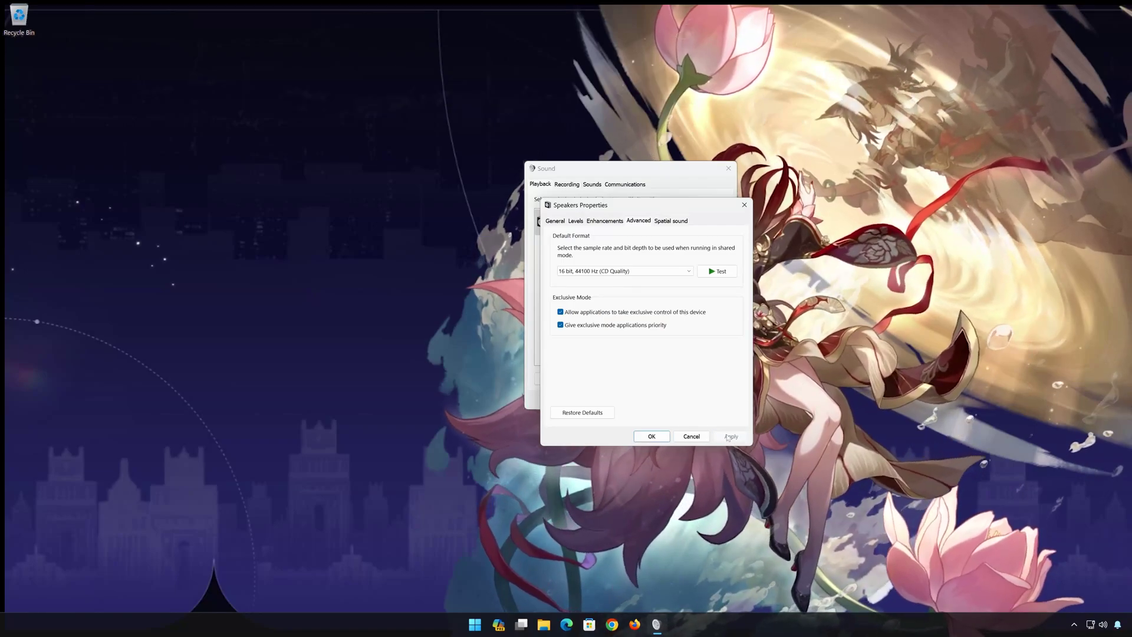
{"action": "left_click", "coordinate": [651, 436]}
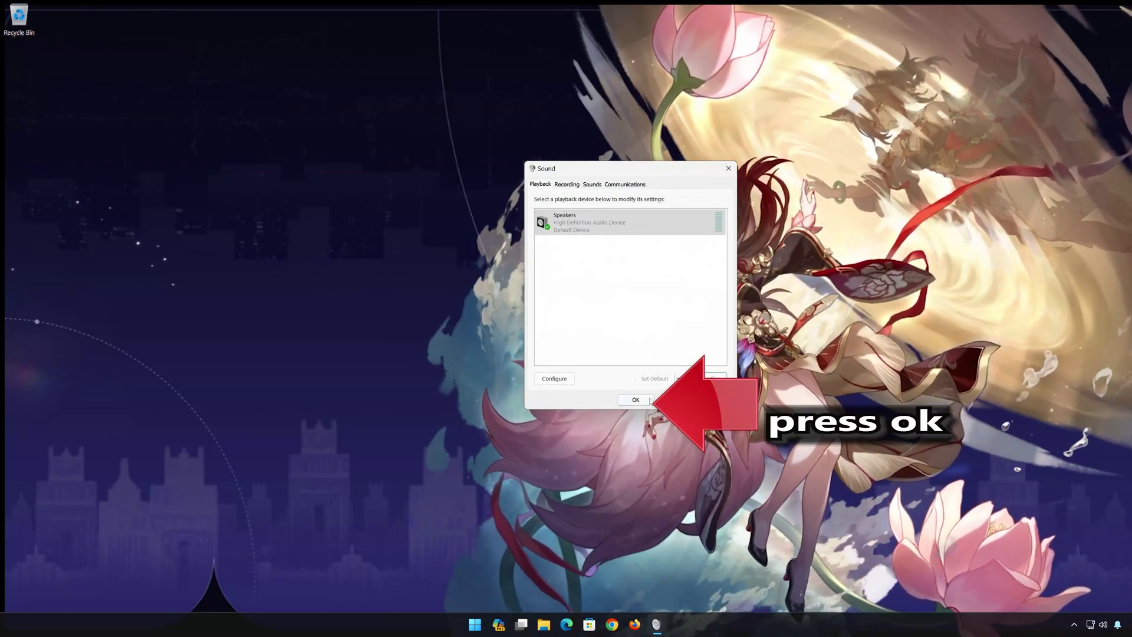
{"action": "left_click", "coordinate": [643, 400]}
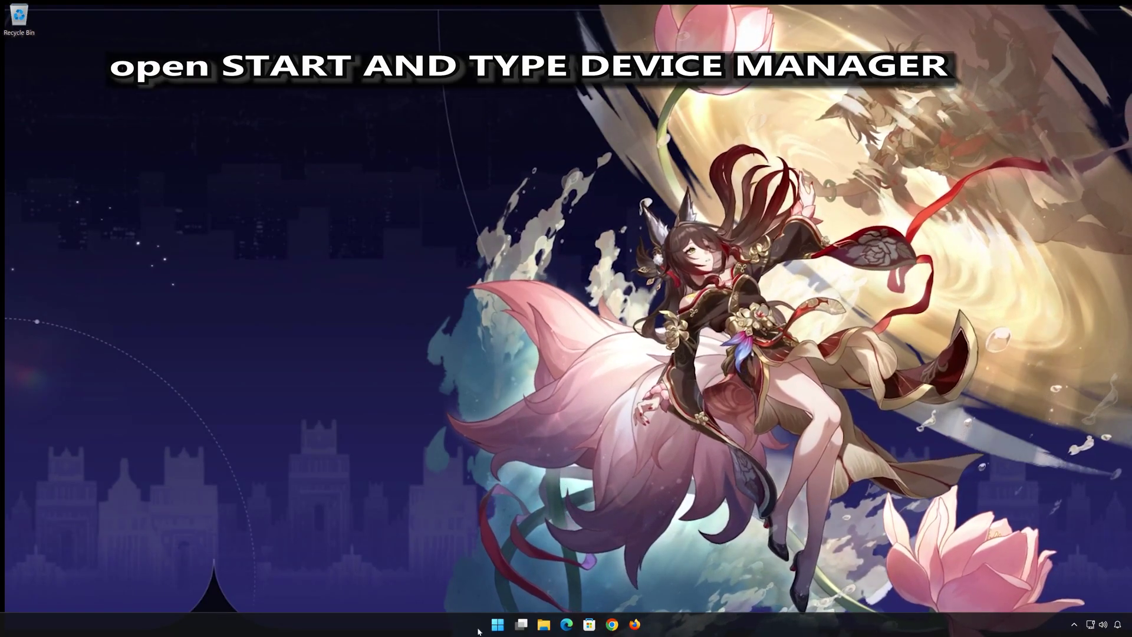
- Search the Start menu for "device manager", open Device Manager, and move its window toward the screen center
{"action": "left_click", "coordinate": [506, 624]}
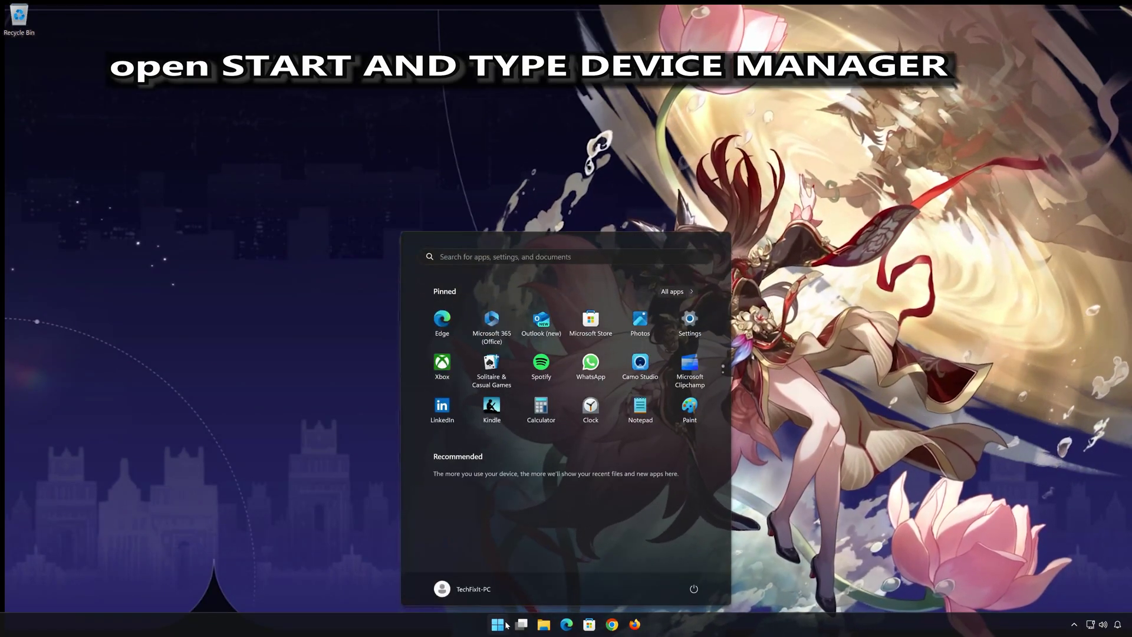
{"action": "type", "text": "devic"}
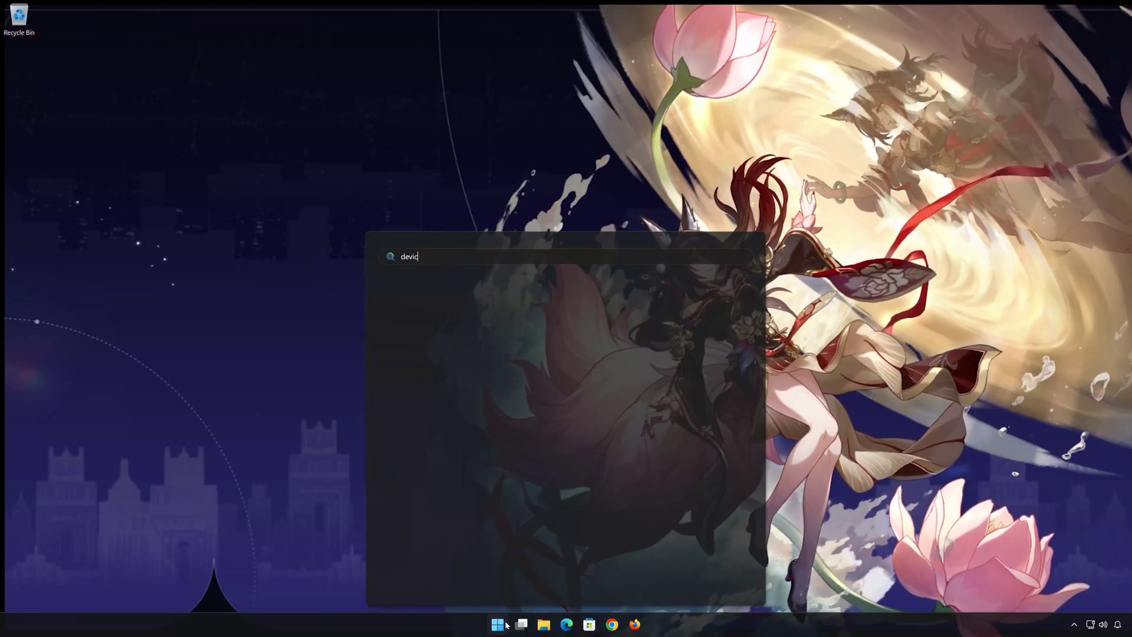
{"action": "type", "text": "e manager"}
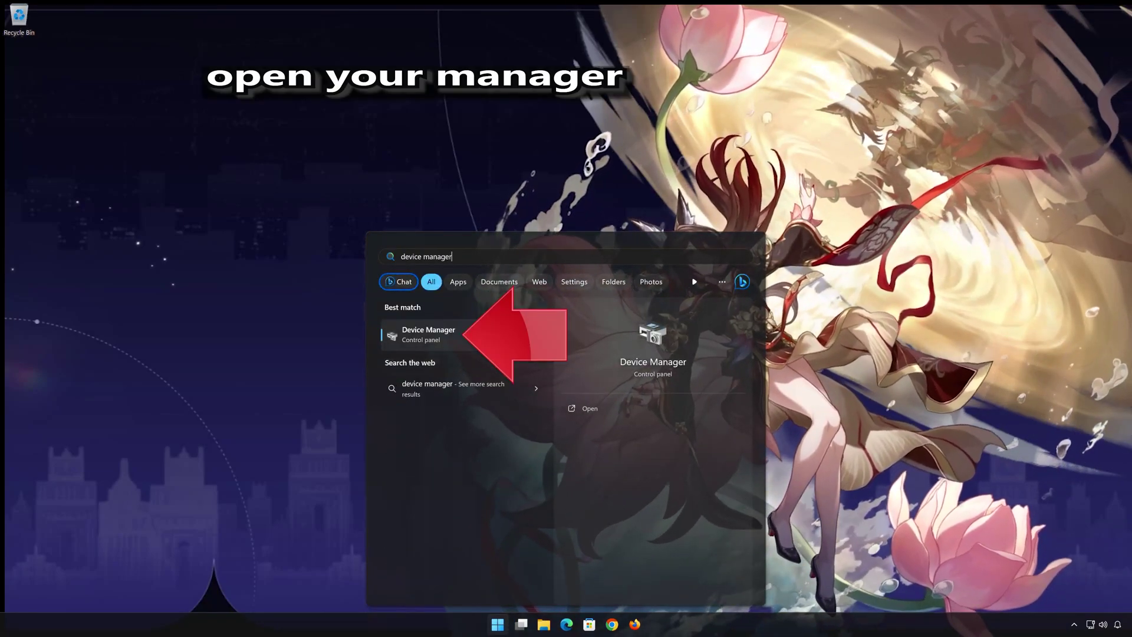
{"action": "left_click", "coordinate": [448, 339]}
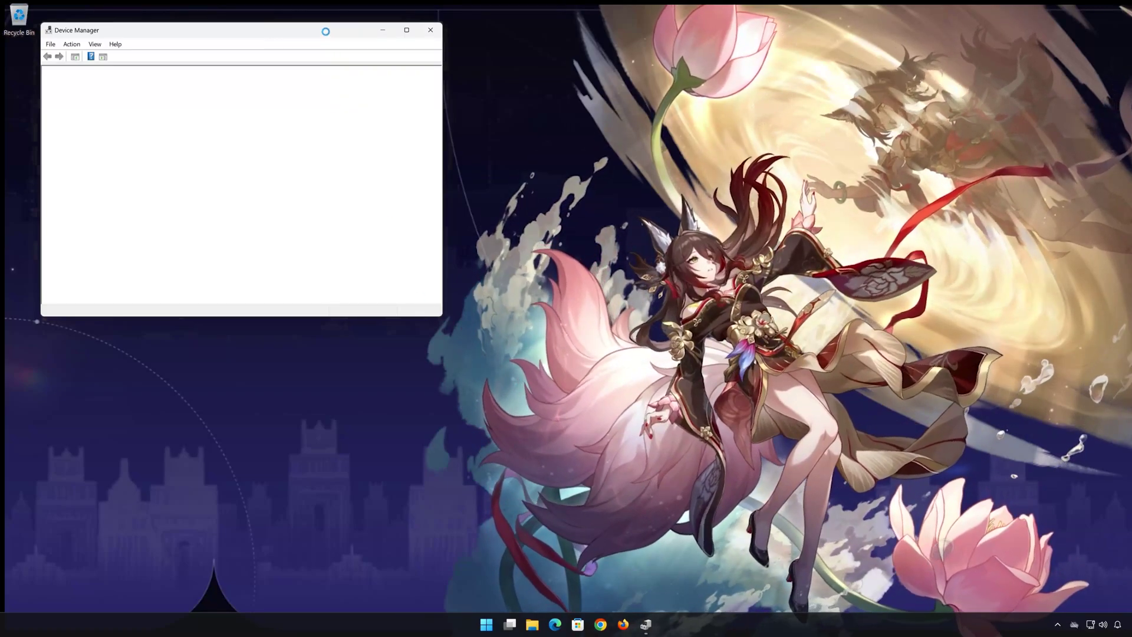
{"action": "left_click_drag", "start_coordinate": [327, 32], "coordinate": [696, 140]}
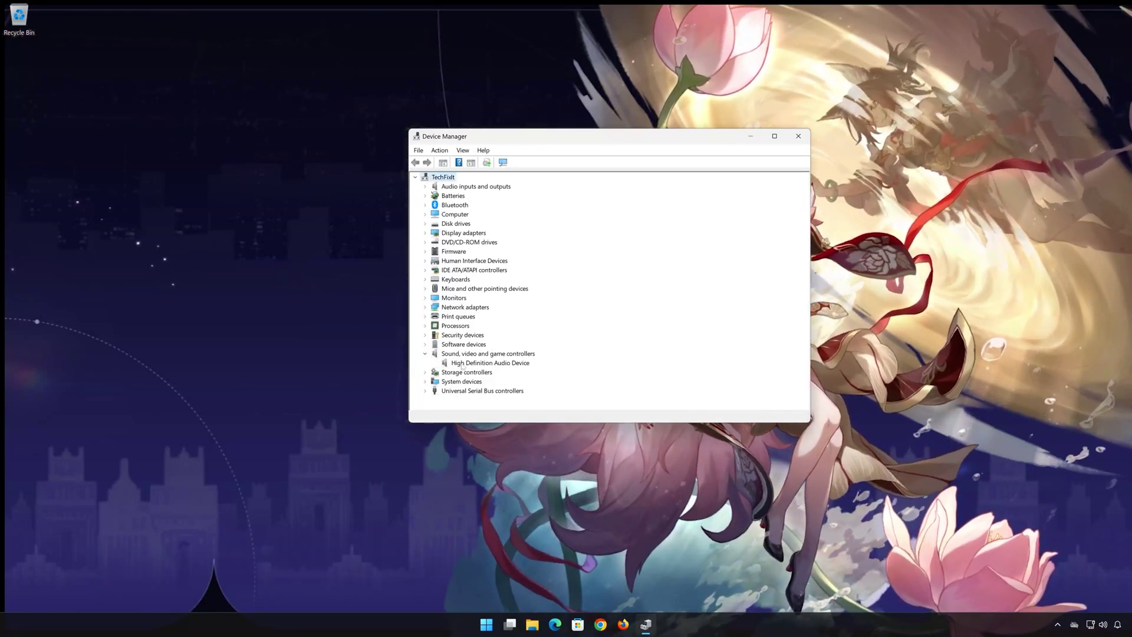
- Open the High Definition Audio Device's driver properties and start updating its driver
{"action": "left_click", "coordinate": [452, 364]}
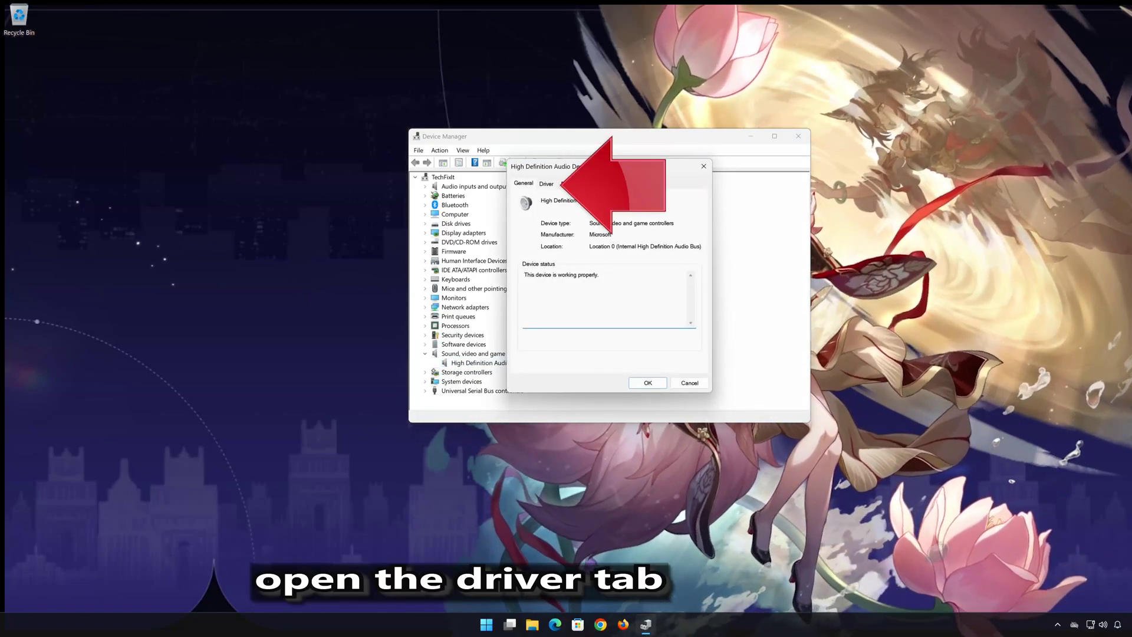
{"action": "left_click", "coordinate": [545, 185]}
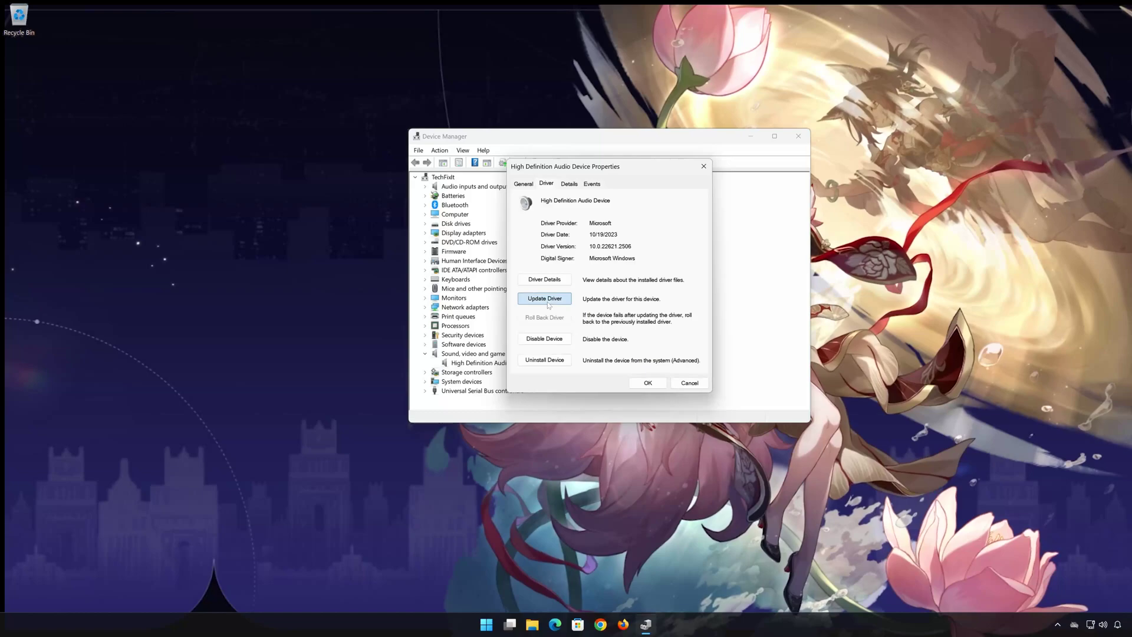
{"action": "left_click", "coordinate": [546, 300]}
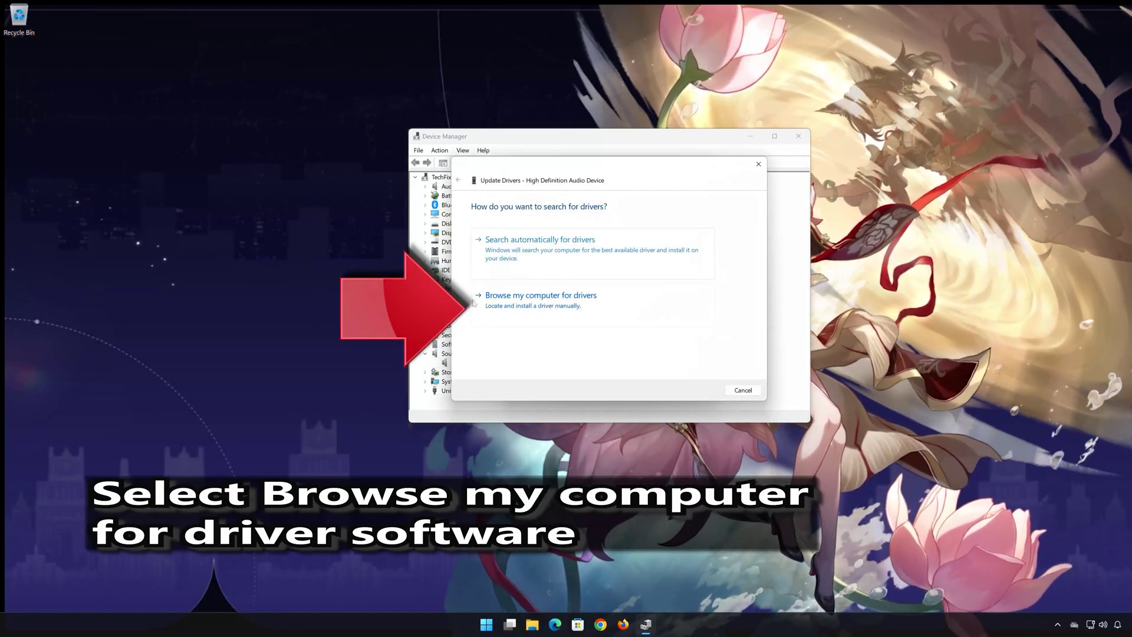
- Install the High Definition Audio Device driver from the list of available drivers on the computer, accept the compatibility warning, and close Device Manager
{"action": "left_click", "coordinate": [539, 301]}
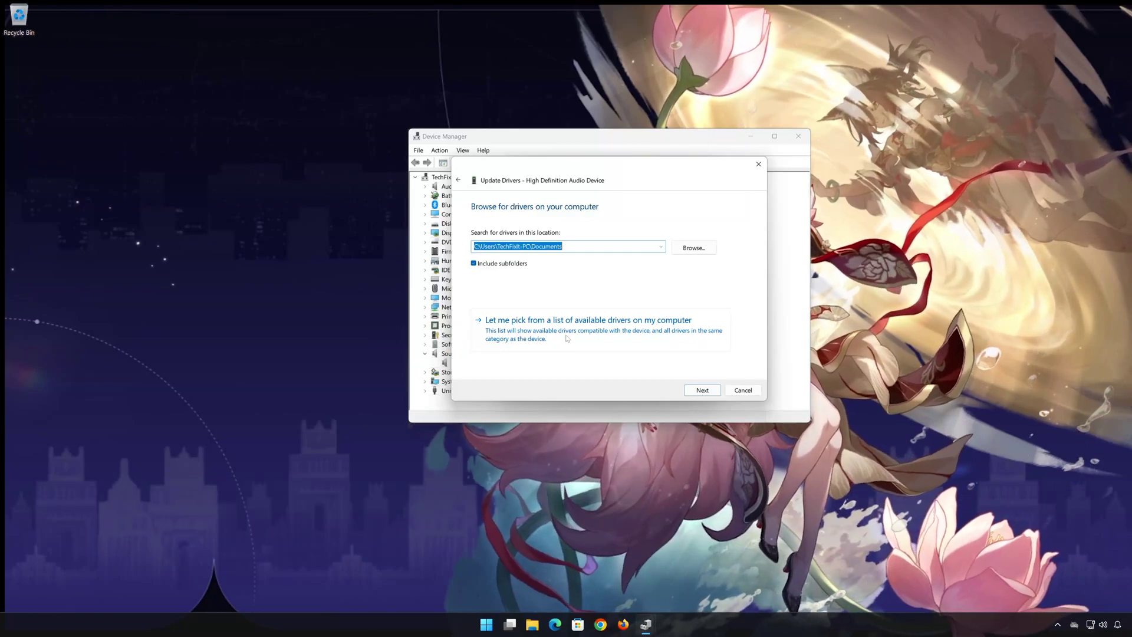
{"action": "left_click", "coordinate": [565, 336]}
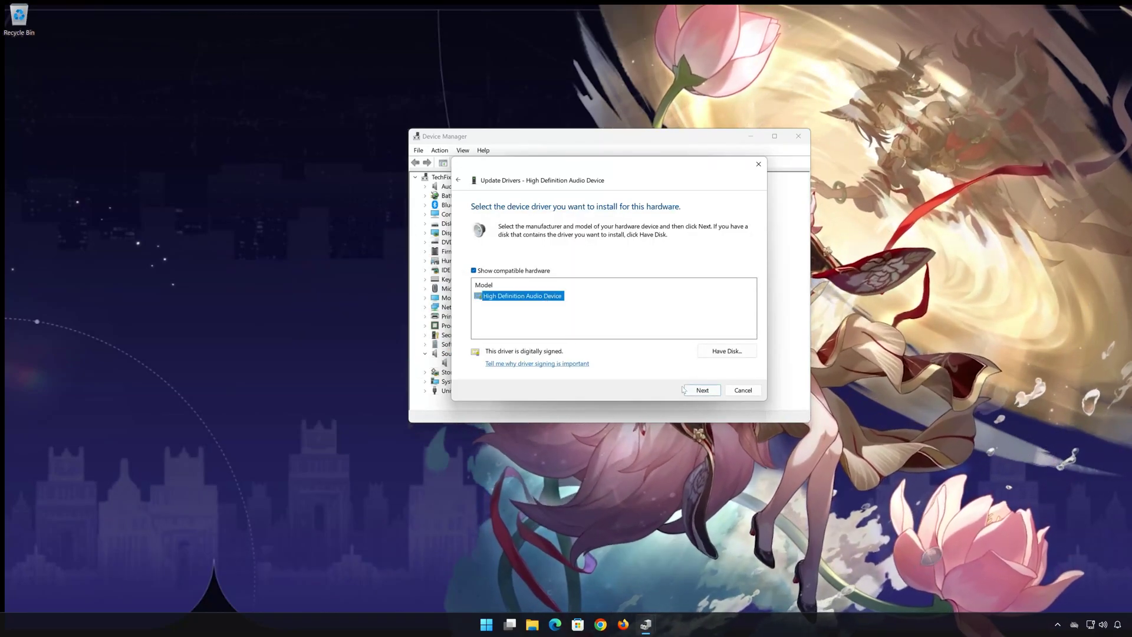
{"action": "left_click", "coordinate": [702, 391]}
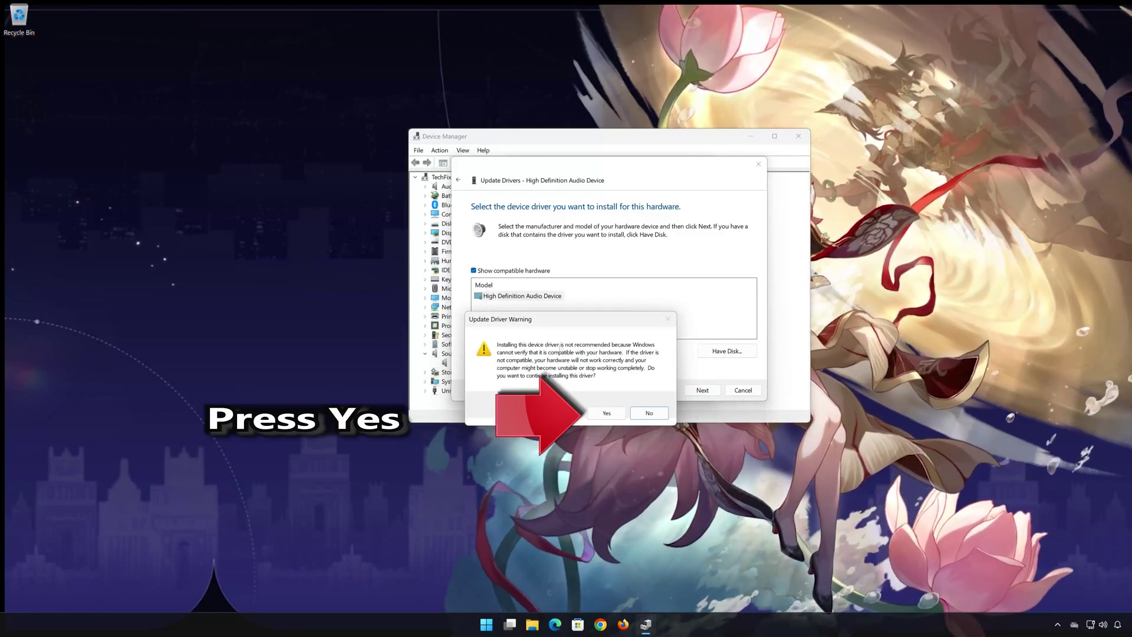
{"action": "left_click", "coordinate": [607, 413]}
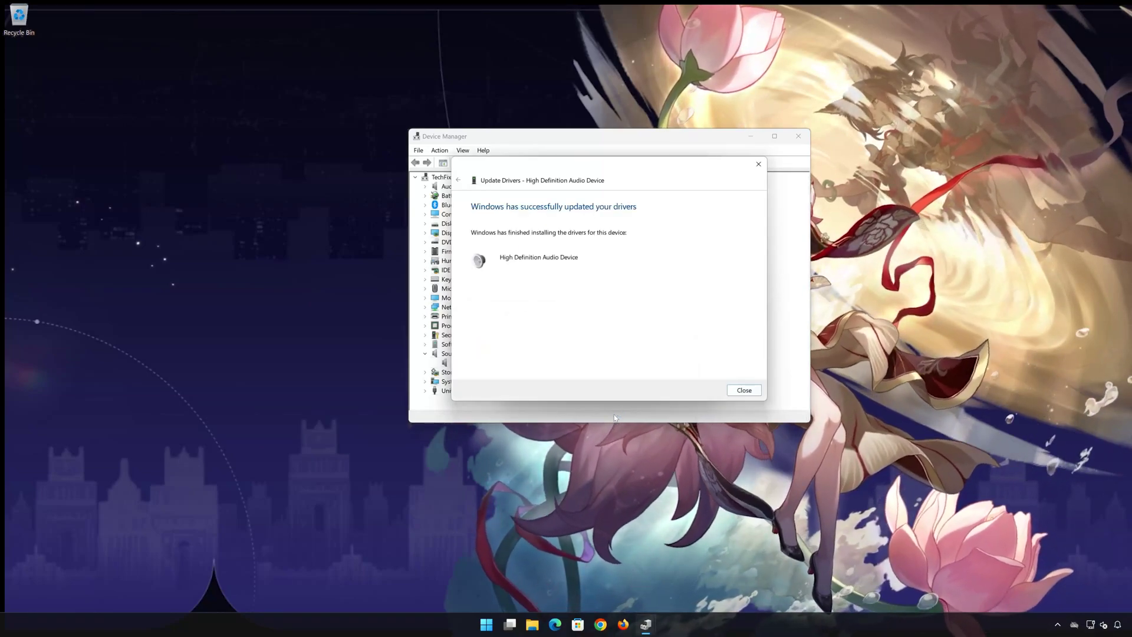
{"action": "left_click", "coordinate": [740, 395]}
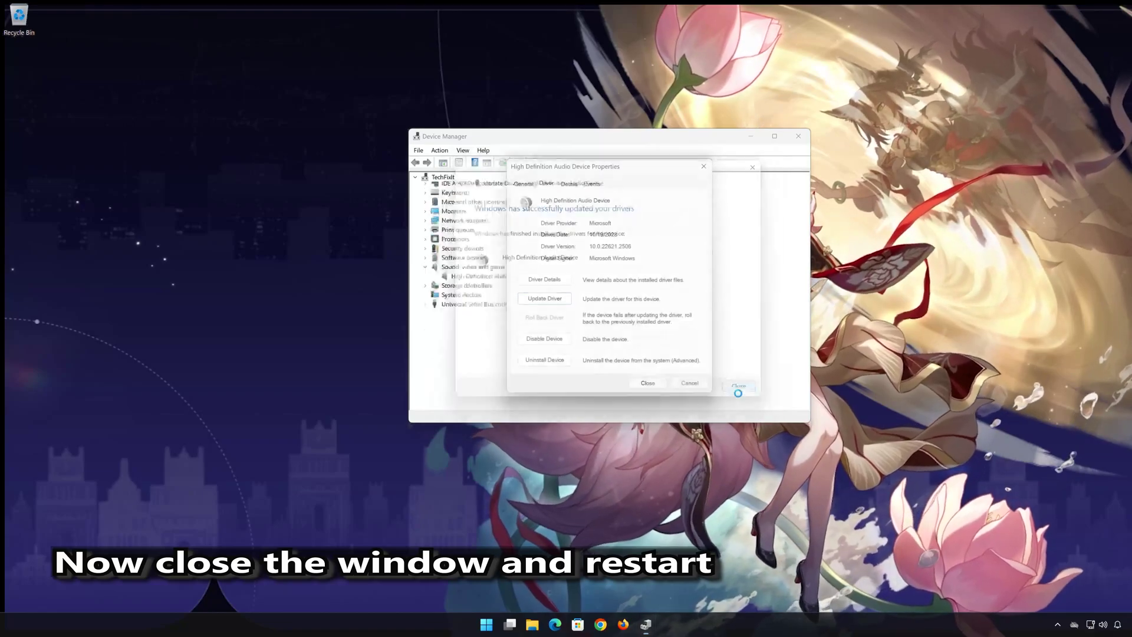
{"action": "left_click", "coordinate": [648, 383]}
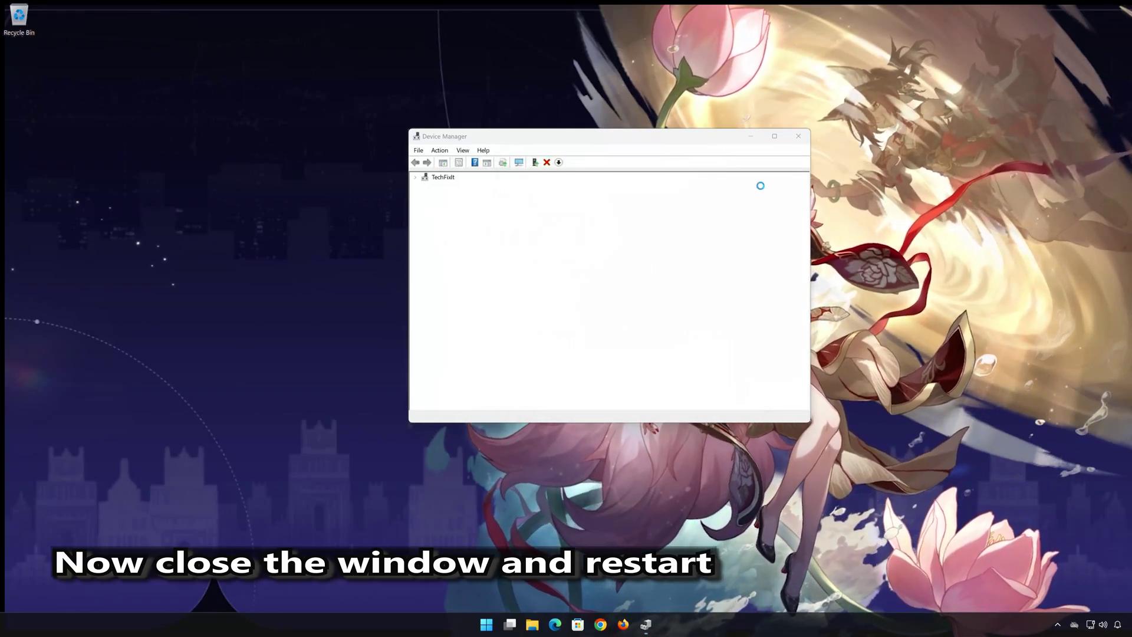
{"action": "left_click", "coordinate": [798, 136]}
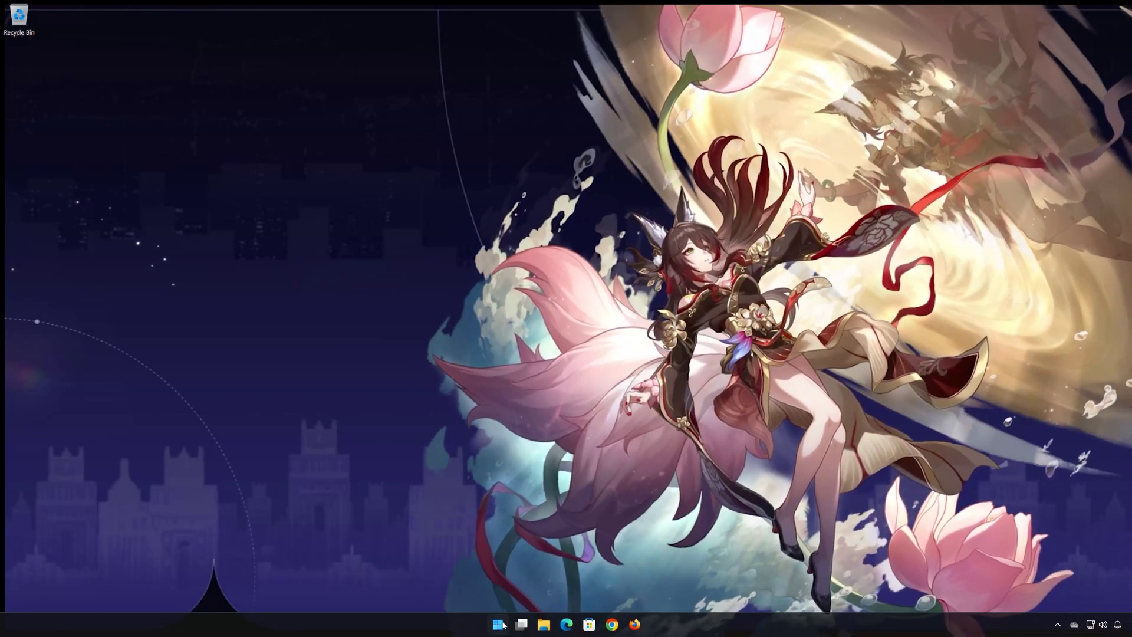
- Restart the computer from the Start menu's power options
{"action": "left_click", "coordinate": [497, 624]}
{"action": "left_click", "coordinate": [694, 589]}
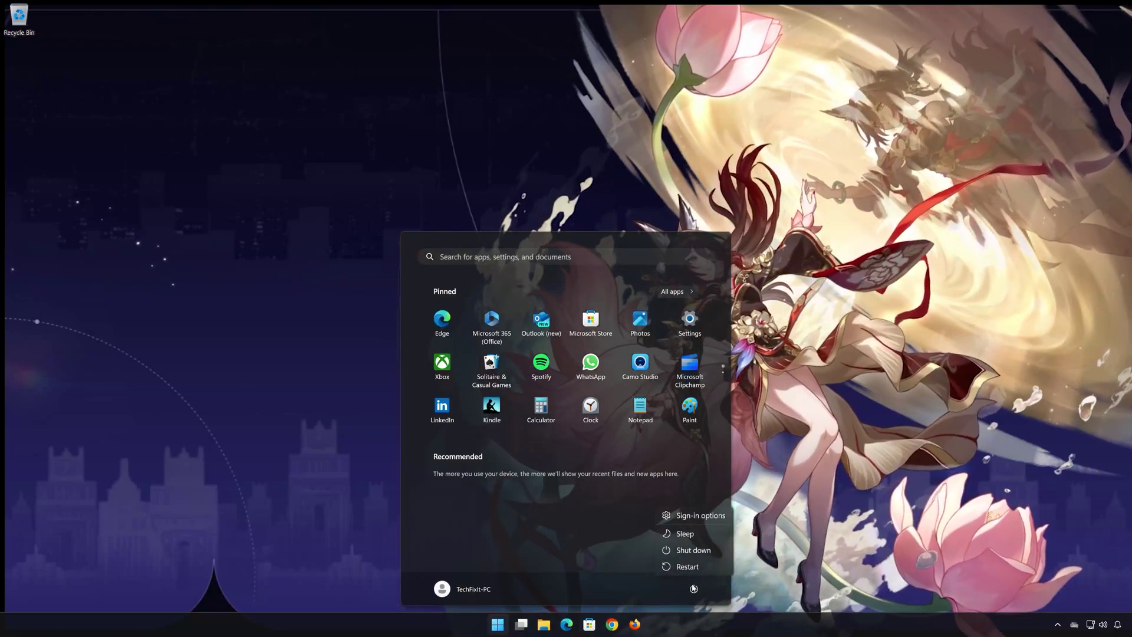
{"action": "left_click", "coordinate": [693, 571]}
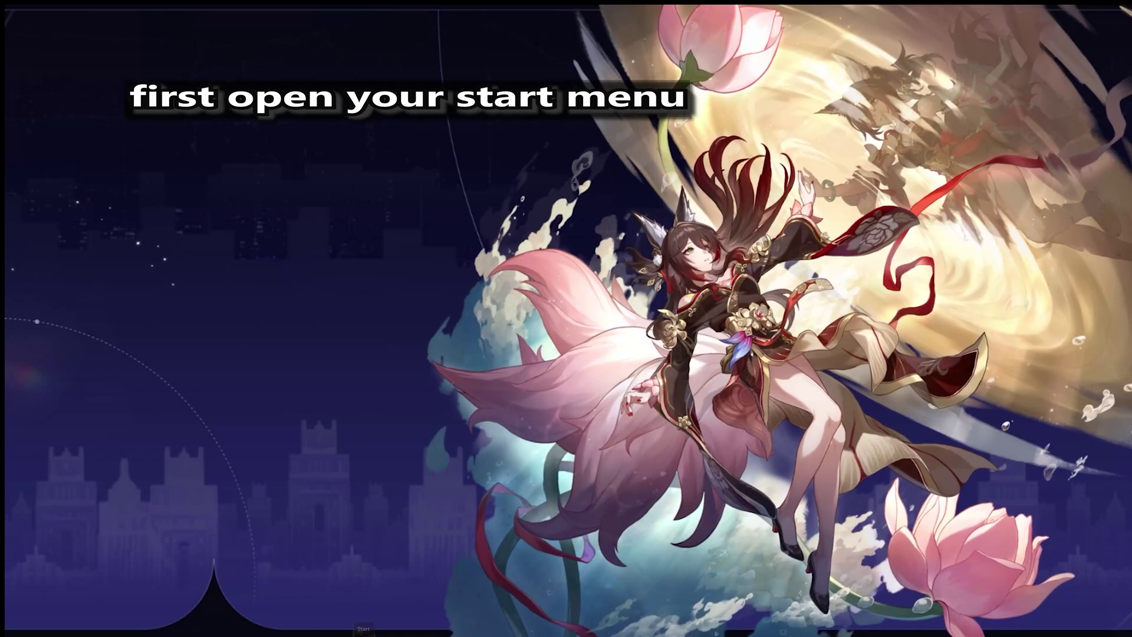
- Open the System Sound settings, view the properties of the HDV 820 headphones, and return to the output device list
{"action": "key", "text": "super"}
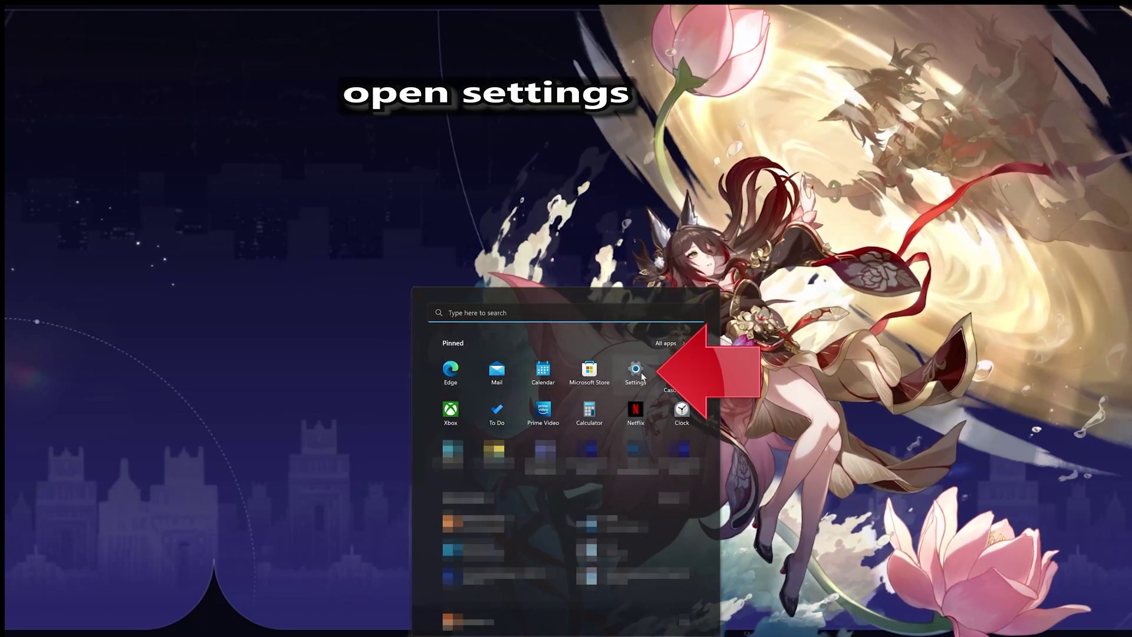
{"action": "left_click", "coordinate": [643, 373]}
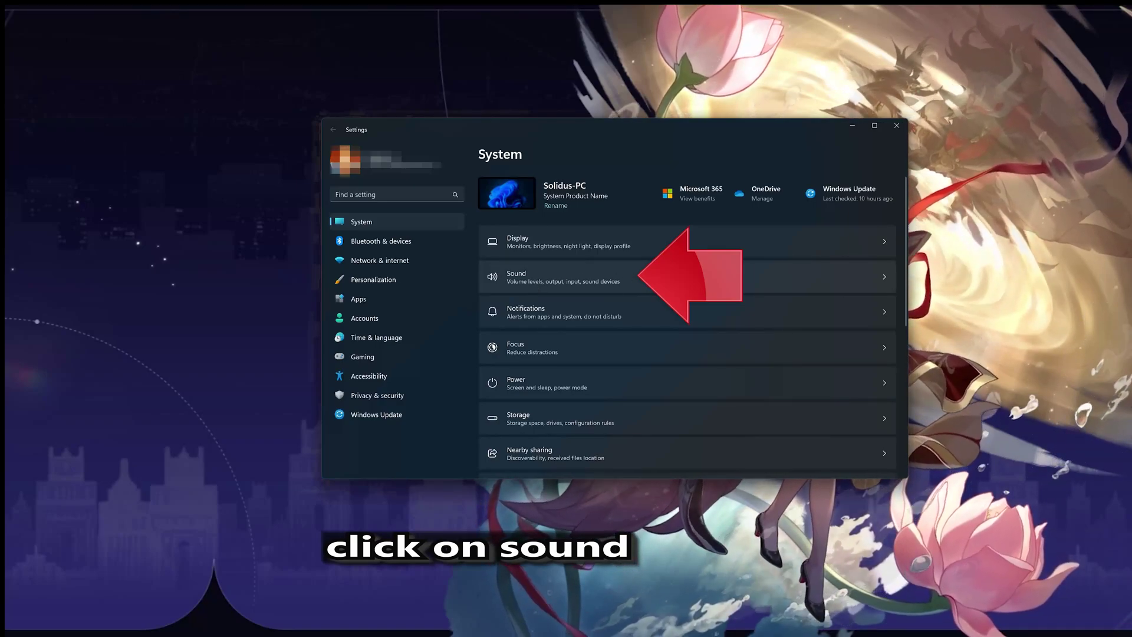
{"action": "left_click", "coordinate": [669, 274]}
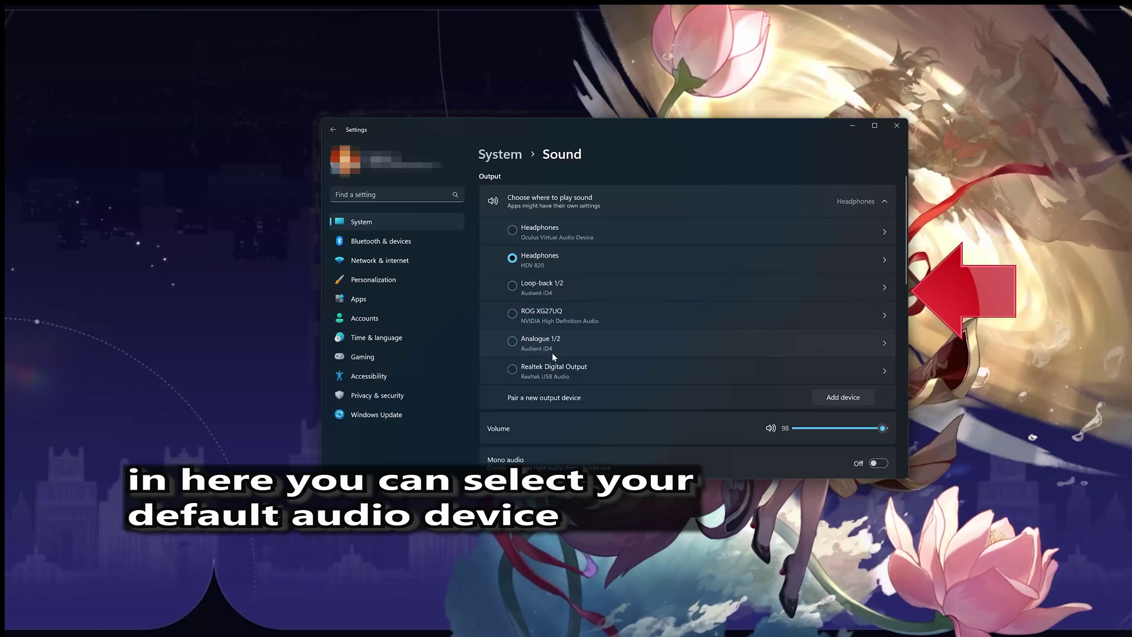
{"action": "left_click", "coordinate": [543, 231]}
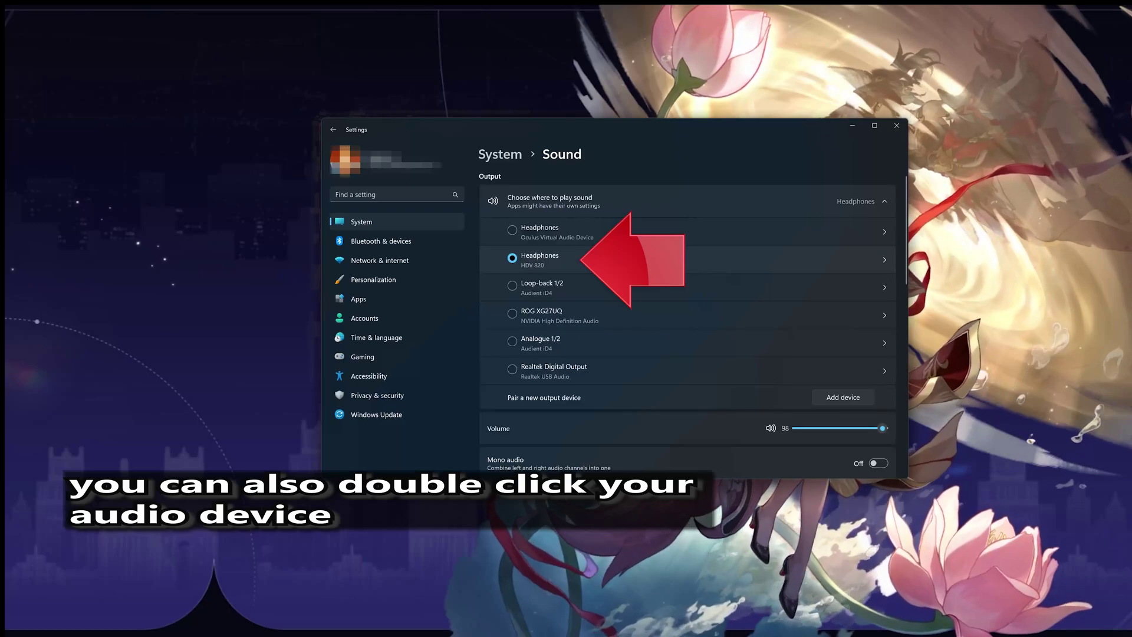
{"action": "double_click", "coordinate": [611, 262]}
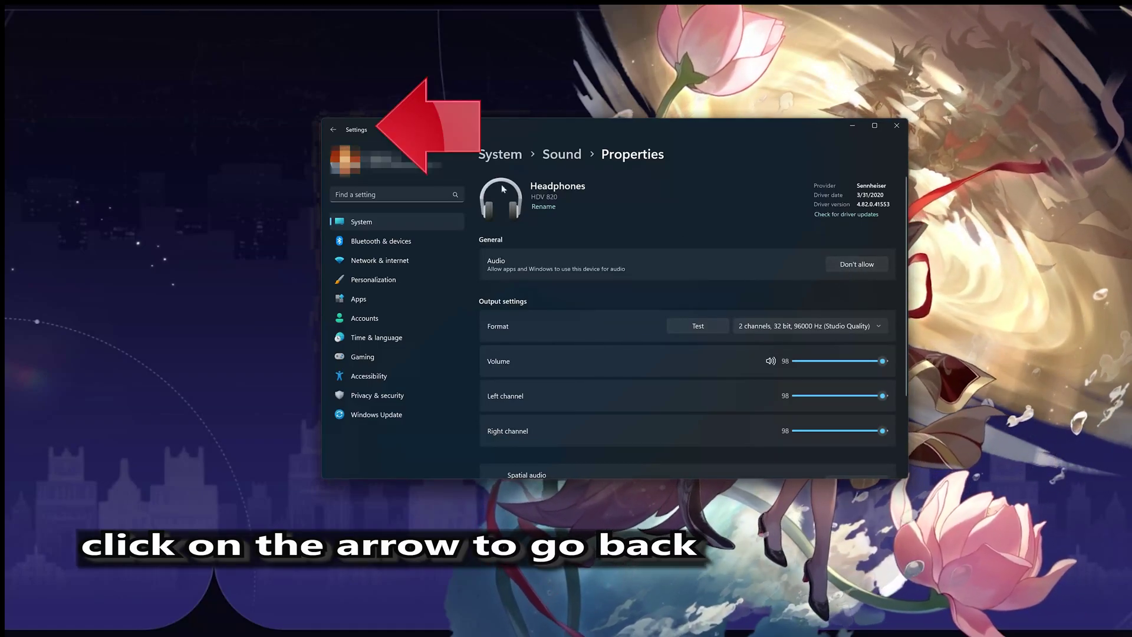
{"action": "left_click", "coordinate": [334, 129]}
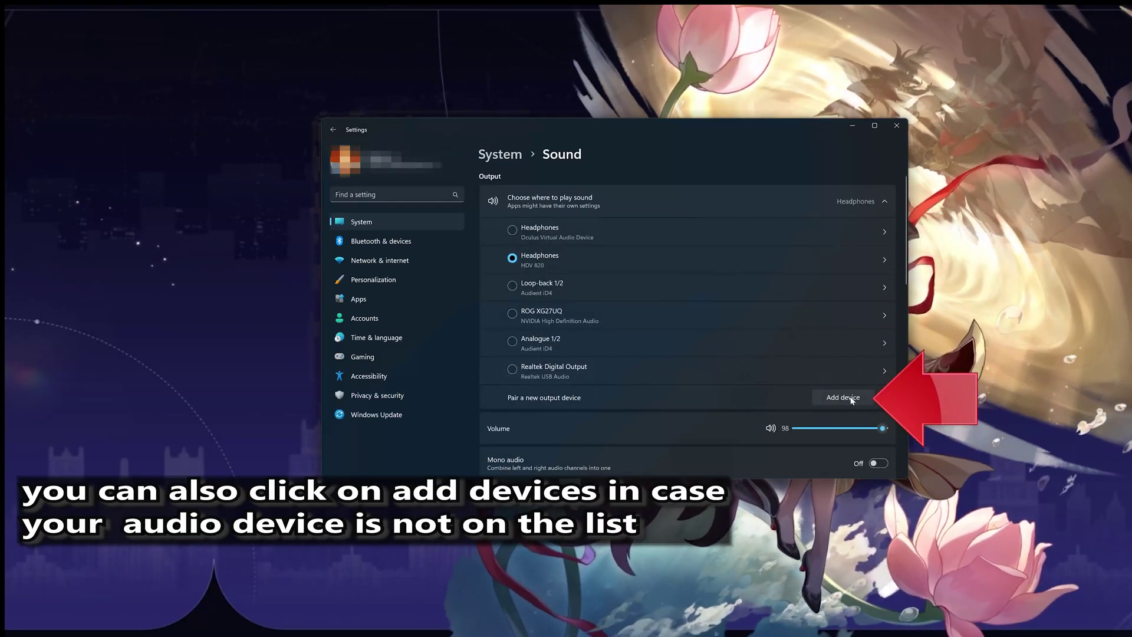
- View the device types offered for pairing a new output device, dismiss the dialog, and close Settings
{"action": "left_click", "coordinate": [841, 398]}
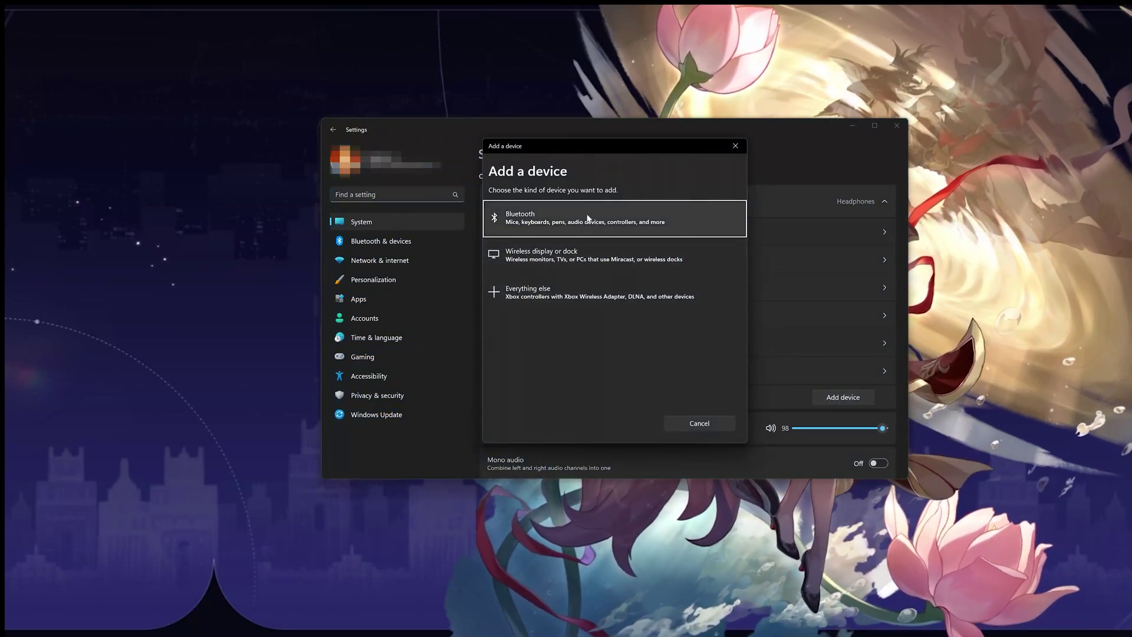
{"action": "left_click", "coordinate": [728, 151]}
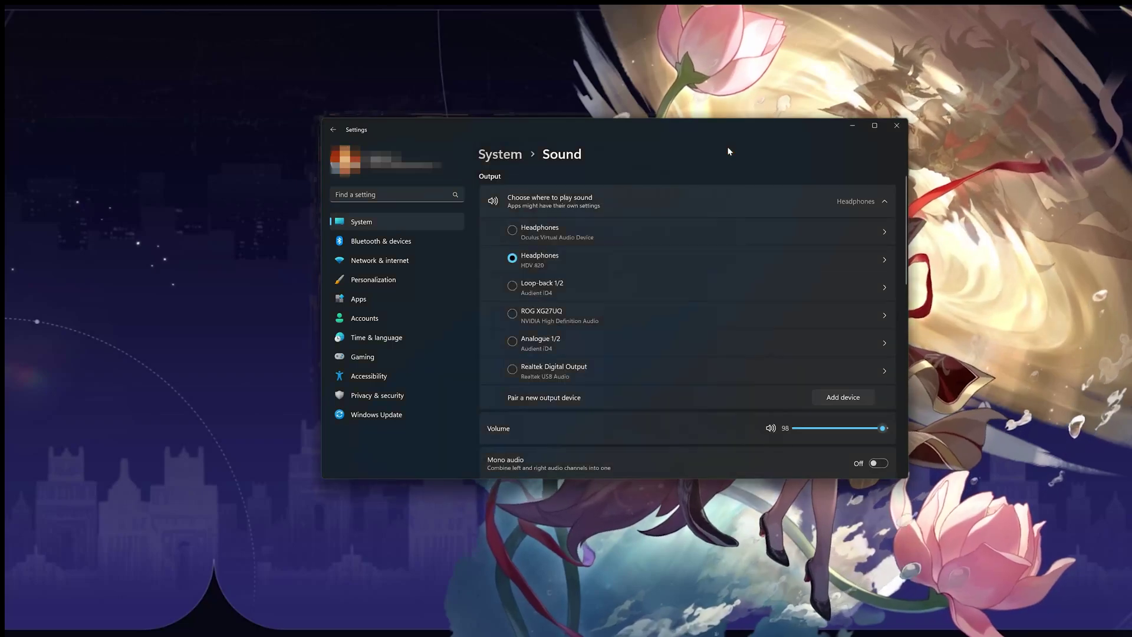
{"action": "left_click", "coordinate": [898, 125]}
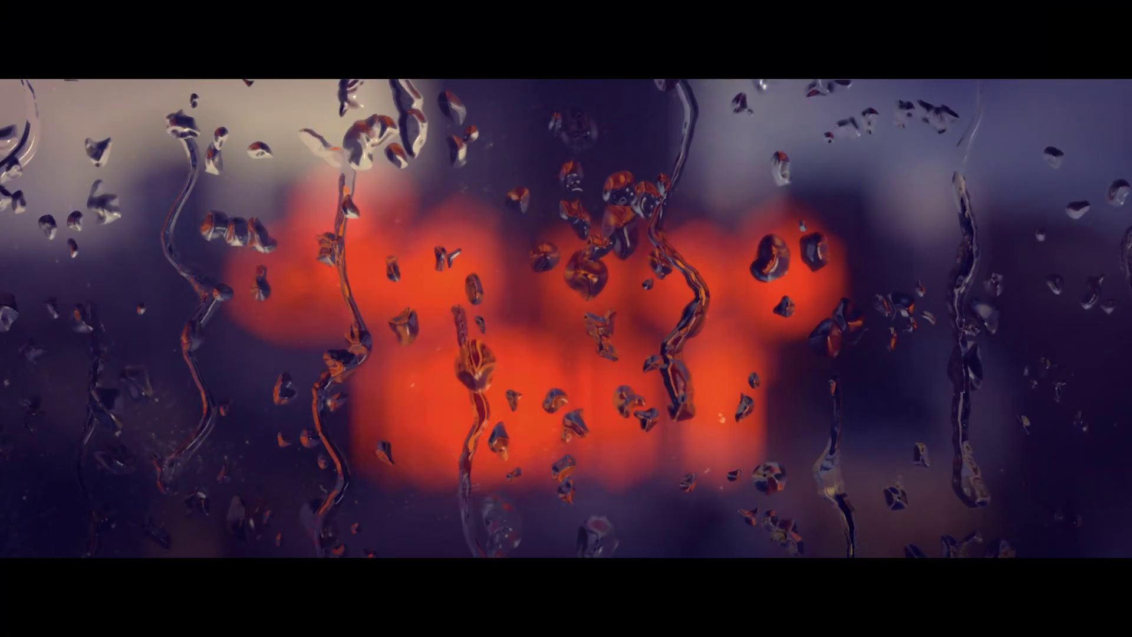